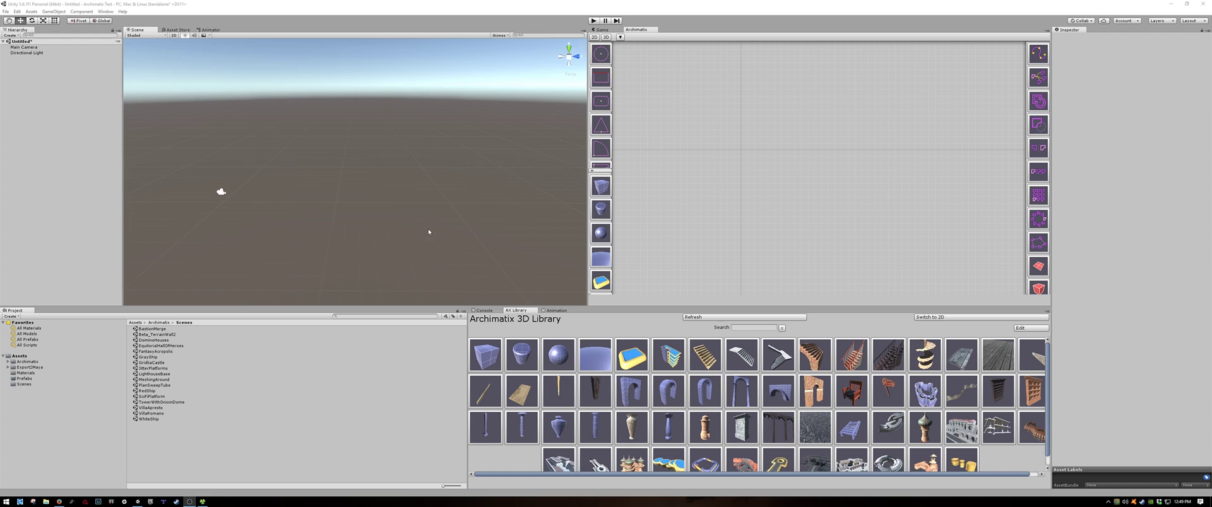
Open the Archimatix Graph Editor window.
alt+drag(429, 229, 411, 215)
middle_drag(387, 219, 387, 232)
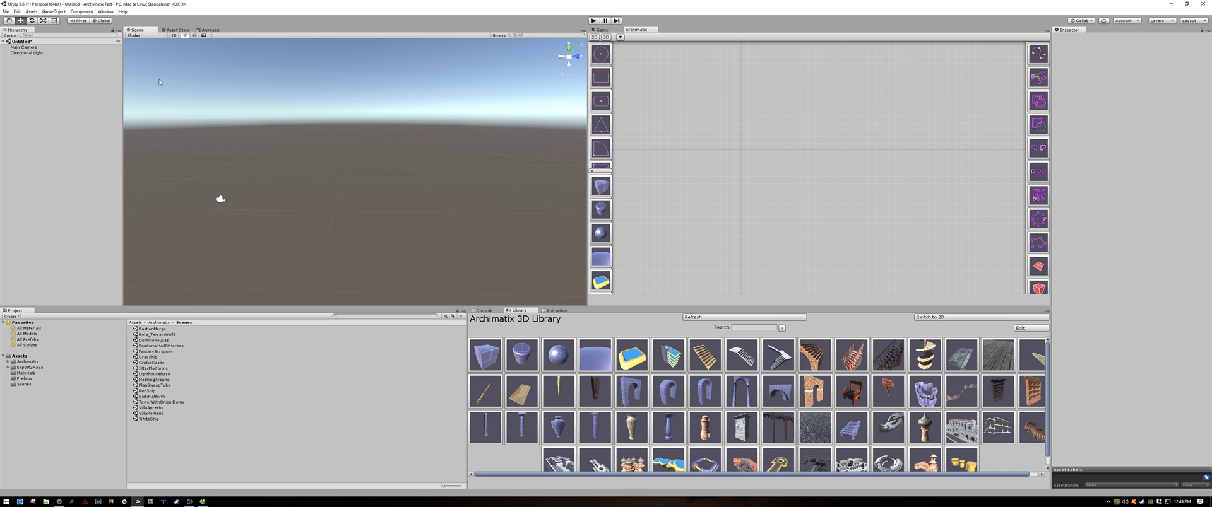
click(107, 12)
mouse_move(96, 38)
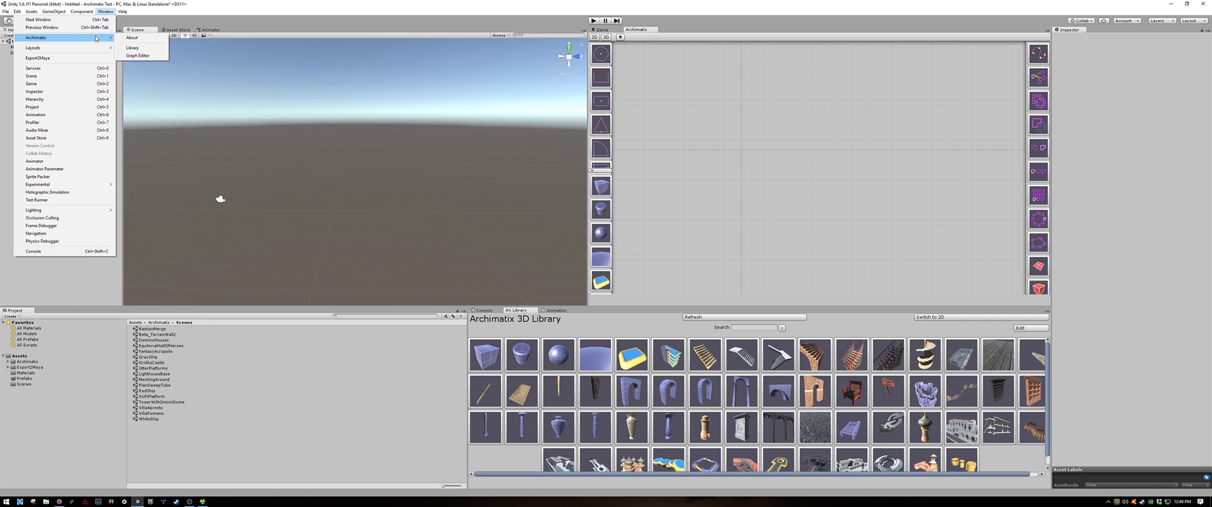
click(140, 55)
right_drag(338, 149, 351, 166)
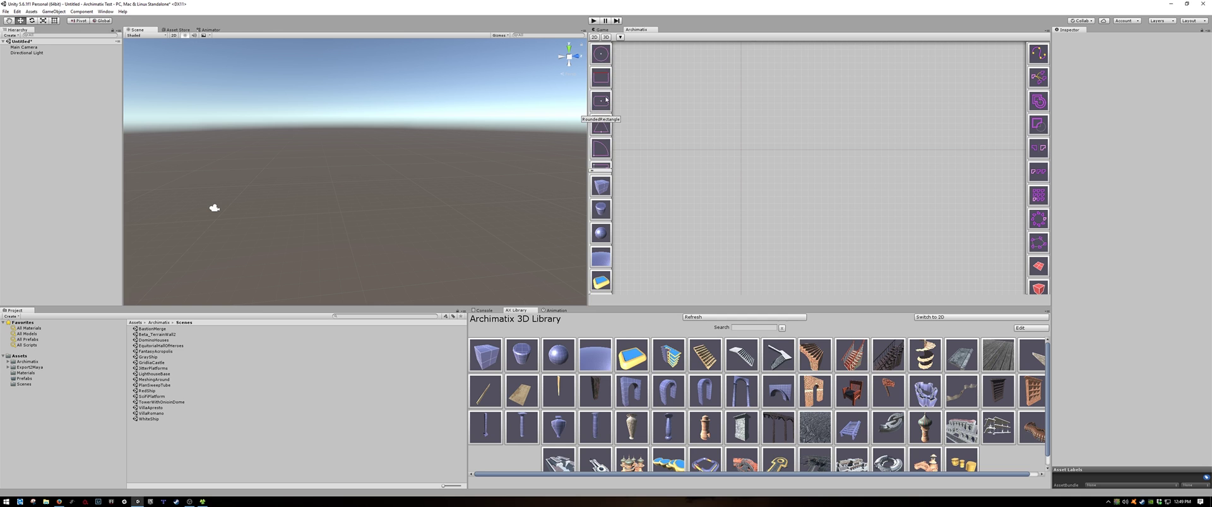
Look through the available 2D shapes, 3D objects and function nodes in the graph editor and the Archimatix library.
scroll(604, 85, down, 5)
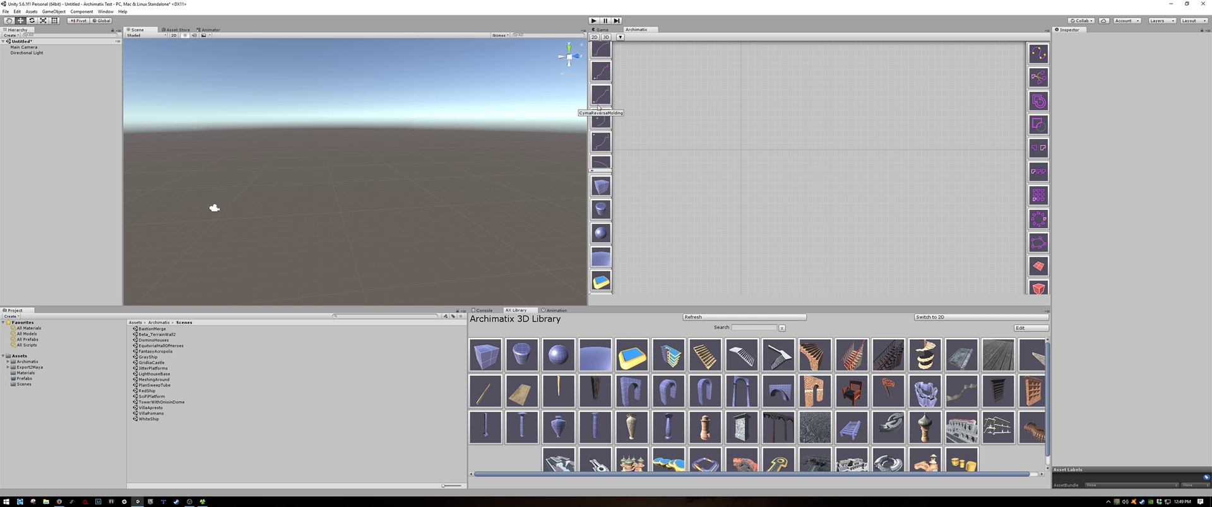
scroll(601, 104, down, 5)
scroll(598, 107, up, 10)
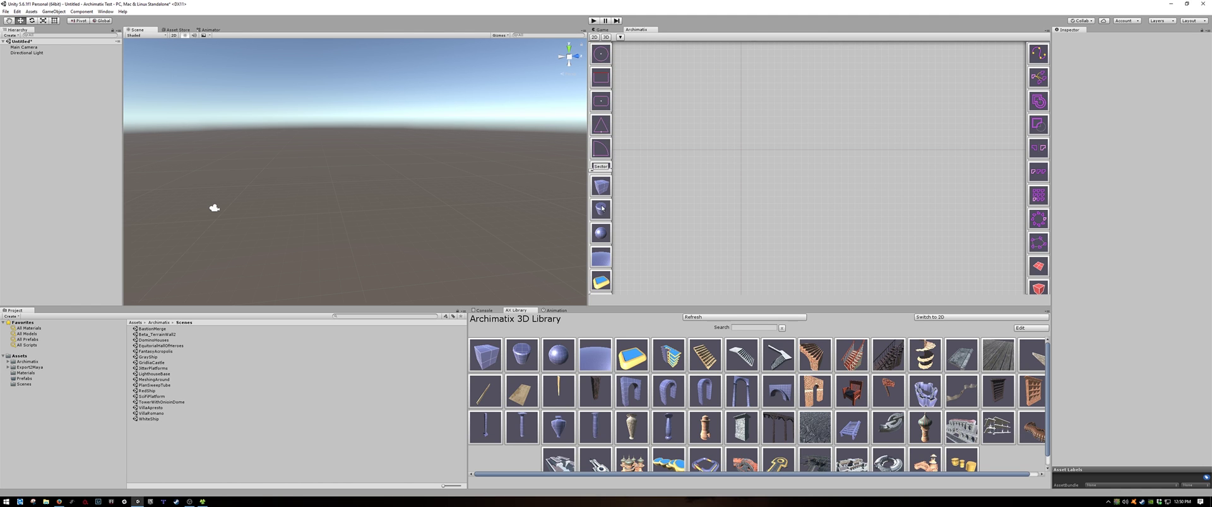
scroll(601, 207, down, 4)
scroll(602, 207, up, 5)
scroll(601, 209, down, 5)
scroll(601, 208, up, 5)
click(1009, 317)
click(1000, 317)
scroll(1038, 88, down, 5)
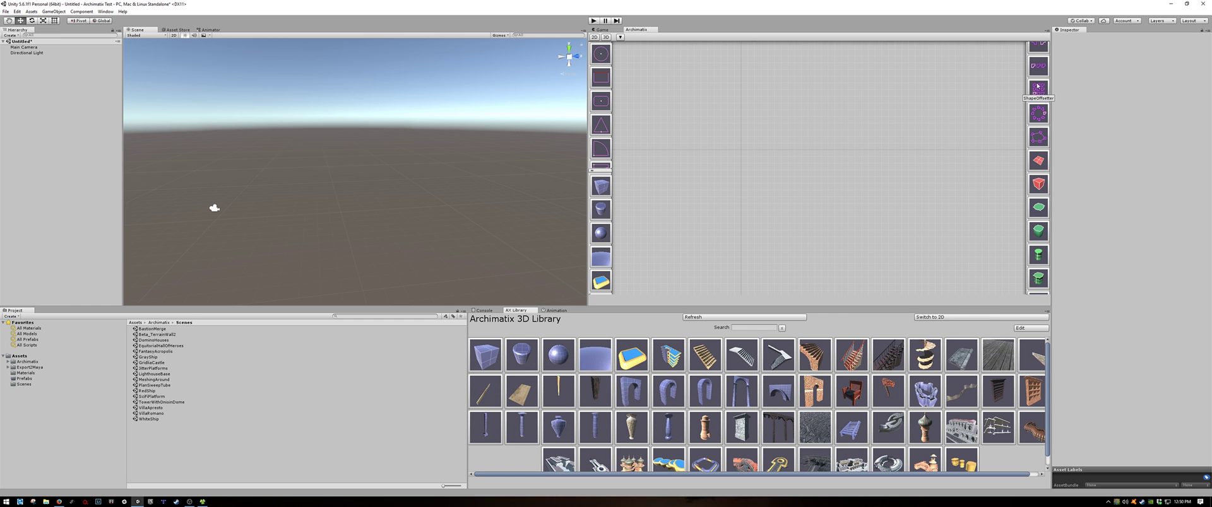
scroll(1036, 106, down, 3)
scroll(1035, 106, up, 2)
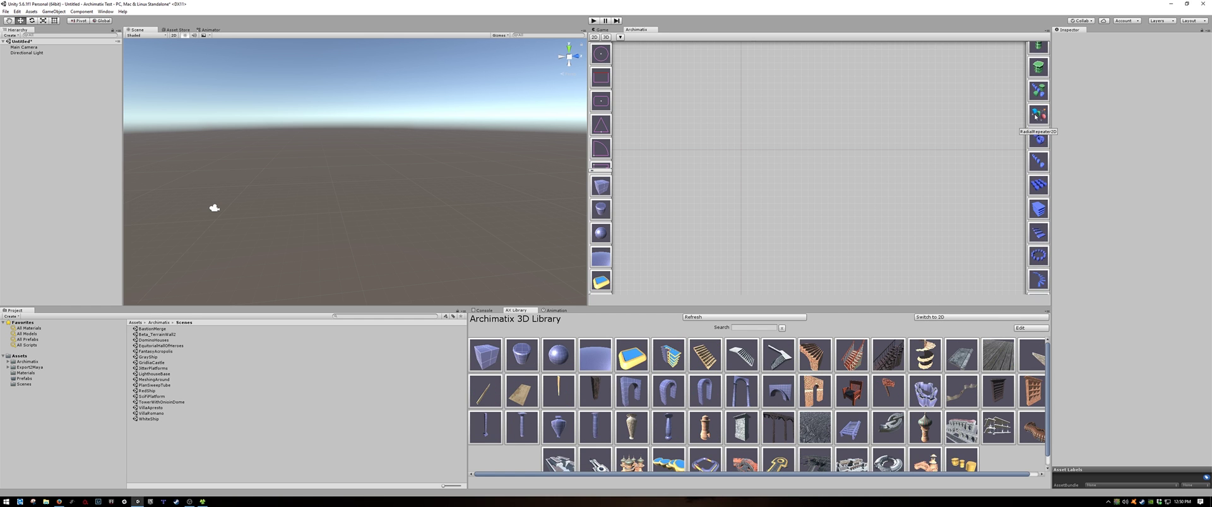
scroll(1035, 117, up, 6)
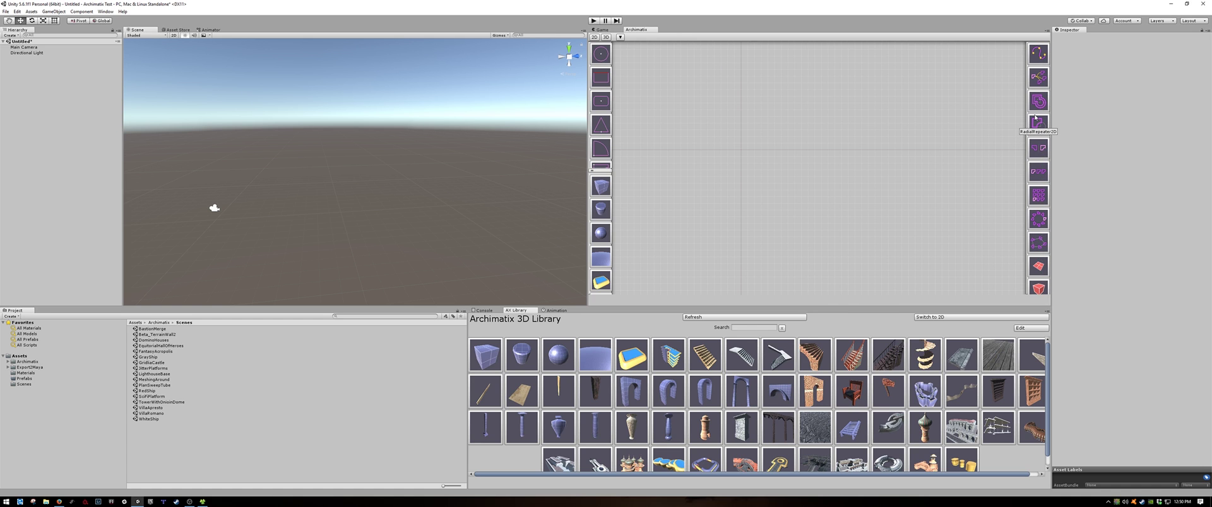
Add a Circle shape to the graph and reshape it to a radius of about 2.5 with 6 segments.
click(603, 58)
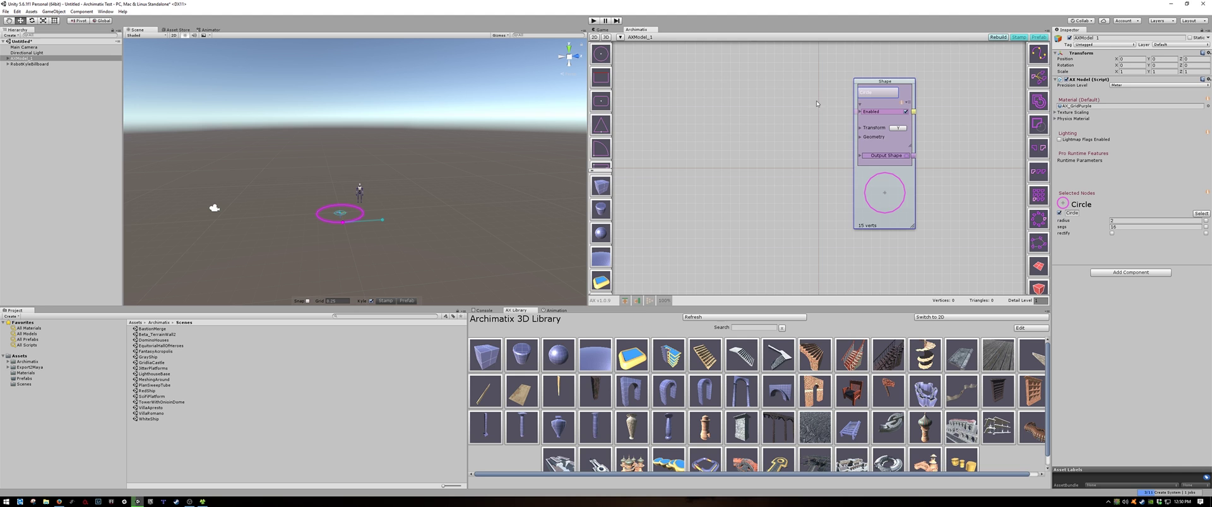
drag(830, 90, 734, 101)
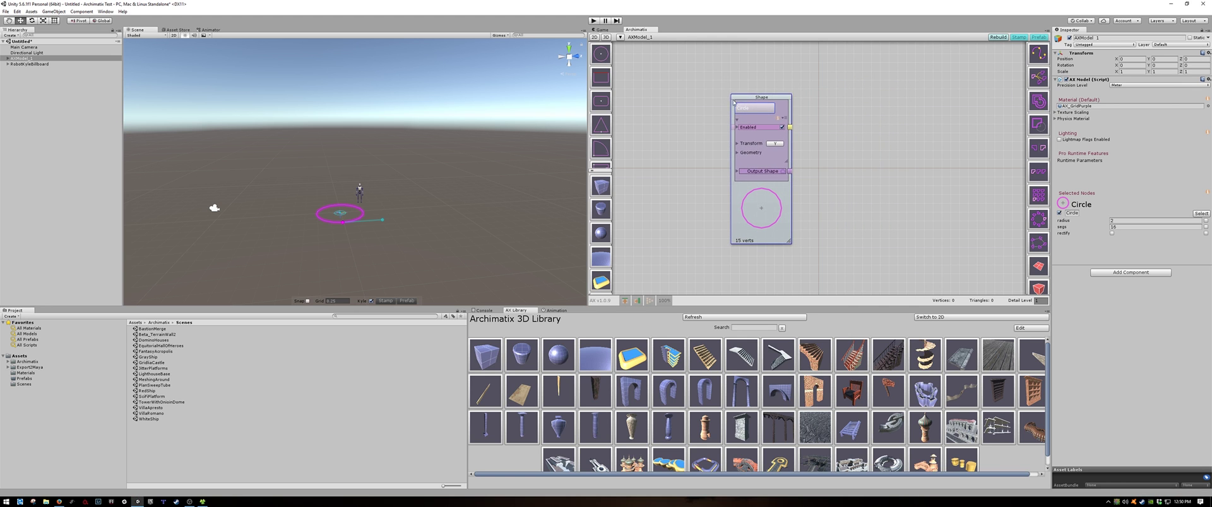
alt+drag(362, 233, 369, 251)
alt+right_drag(369, 251, 446, 254)
alt+middle_drag(389, 238, 413, 194)
alt+right_drag(413, 194, 467, 240)
drag(363, 217, 424, 232)
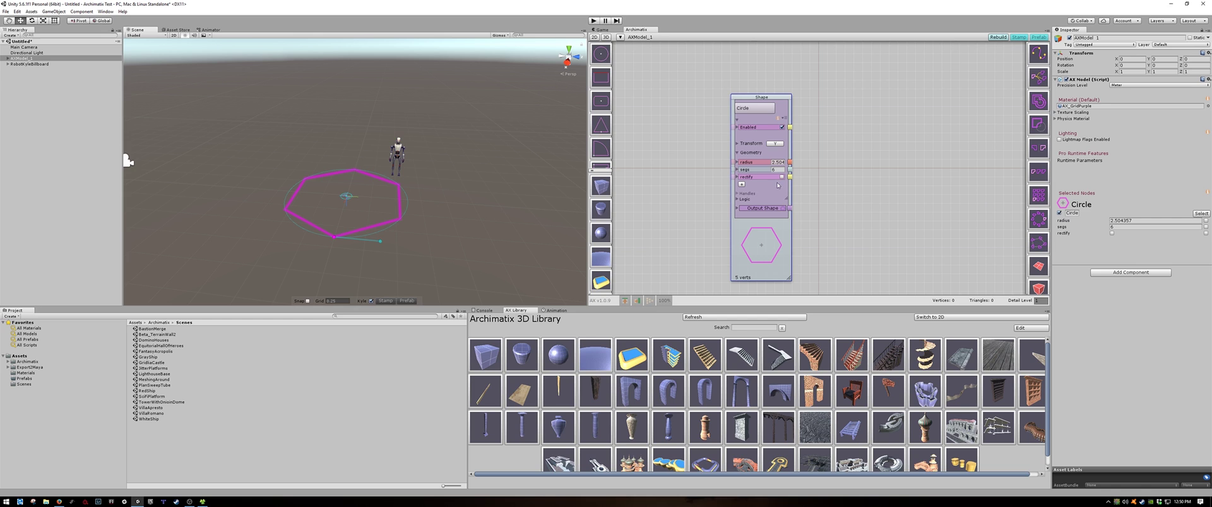
Set the Circle's radius to 3 and its segs to 16.
drag(773, 100, 743, 86)
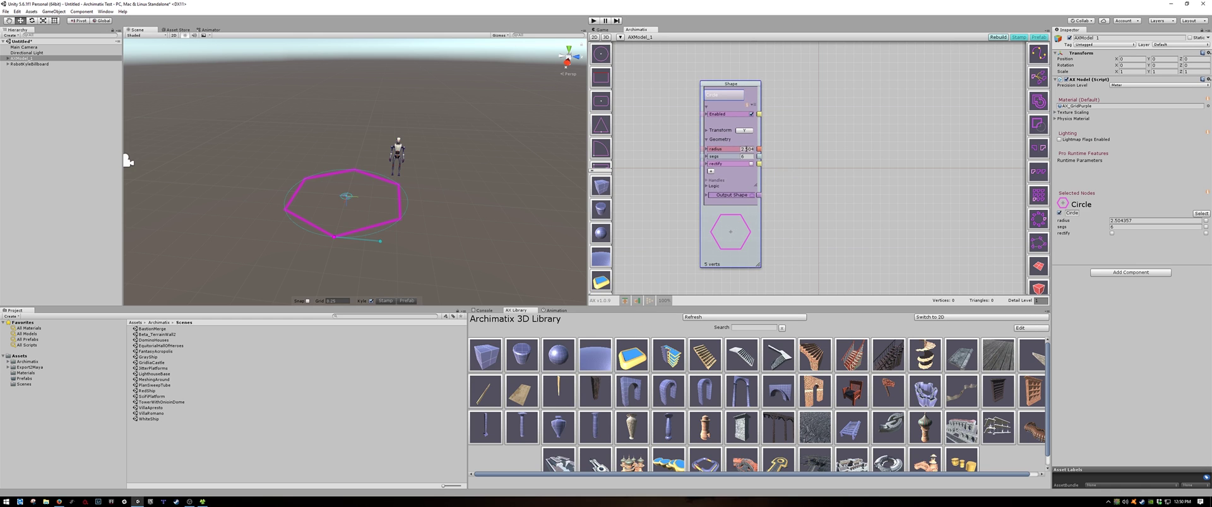
click(744, 149)
text(3)
click(1121, 228)
text(16)
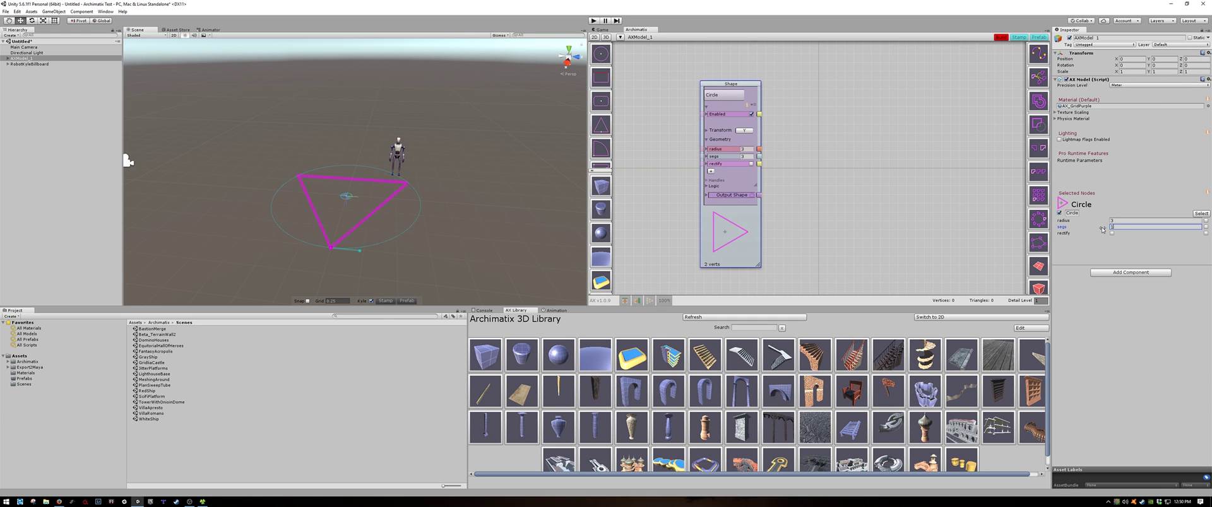
alt+drag(457, 226, 457, 219)
scroll(458, 220, up, 2)
middle_drag(491, 228, 465, 220)
scroll(465, 221, down, 7)
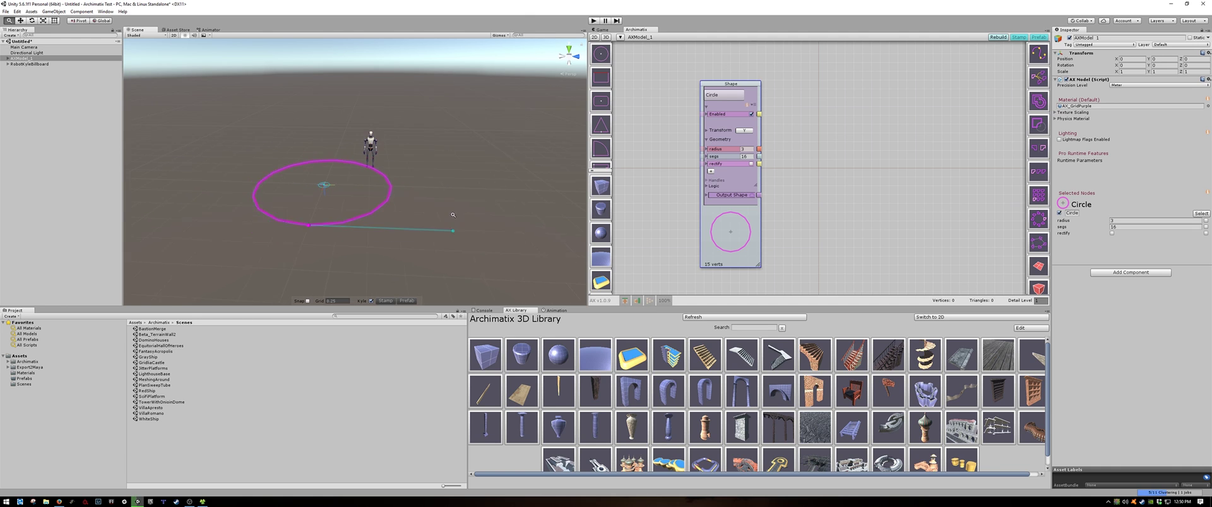
middle_drag(435, 188, 446, 194)
alt+right_drag(424, 194, 484, 197)
alt+drag(484, 198, 462, 205)
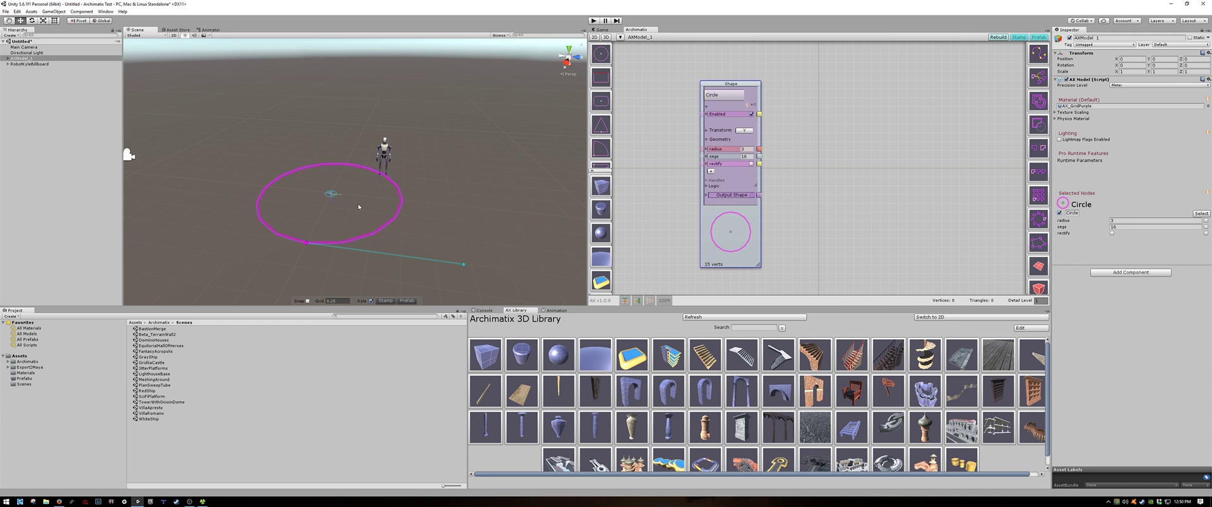
Connect the Circle's Output Shape to a new Extrude function node to make a solid cylinder.
drag(718, 86, 682, 78)
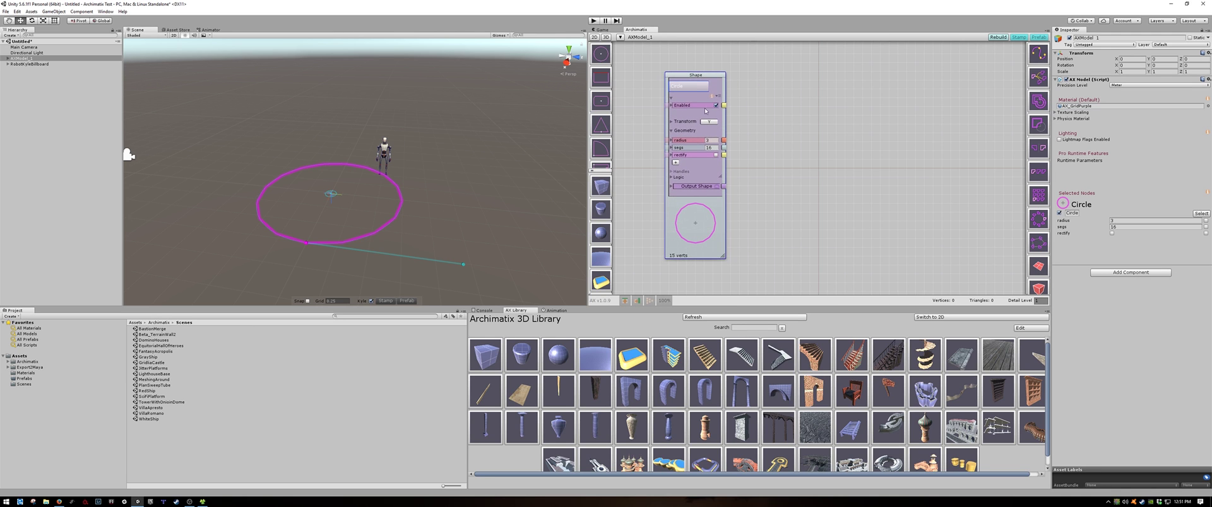
scroll(715, 194, up, 2)
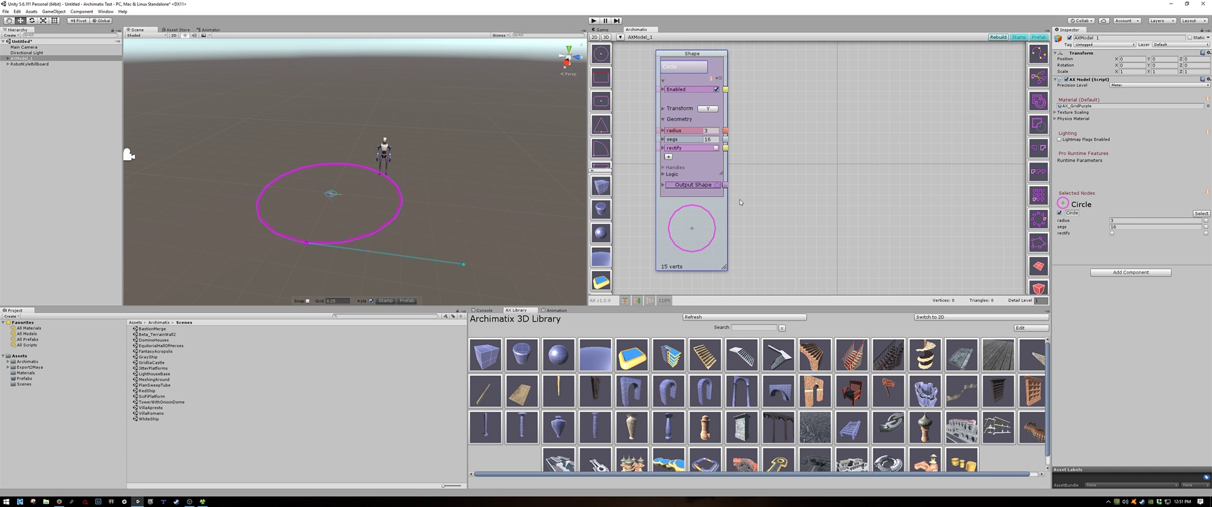
click(726, 185)
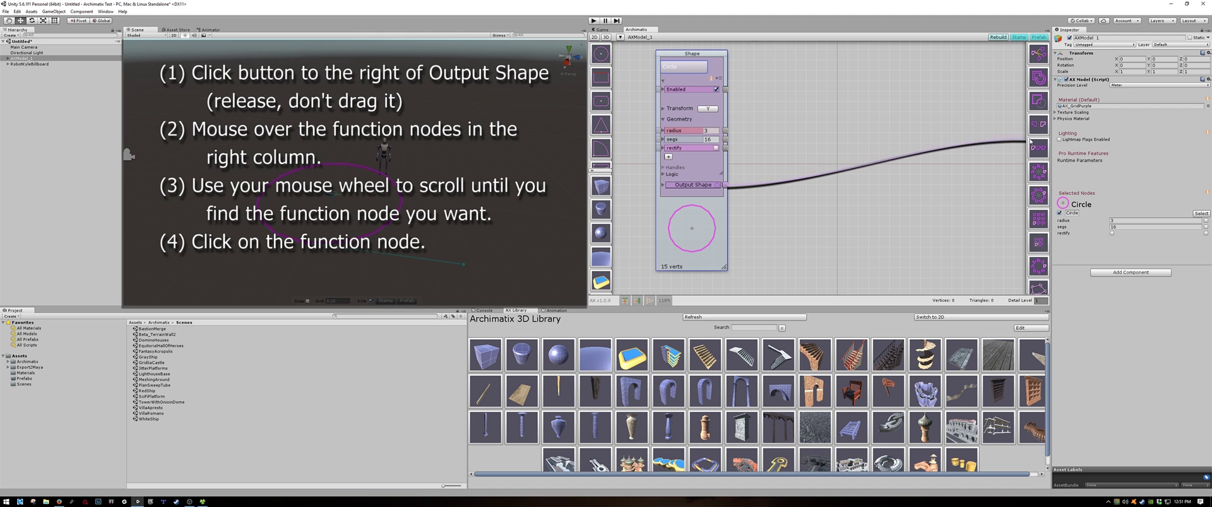
scroll(1038, 145, down, 3)
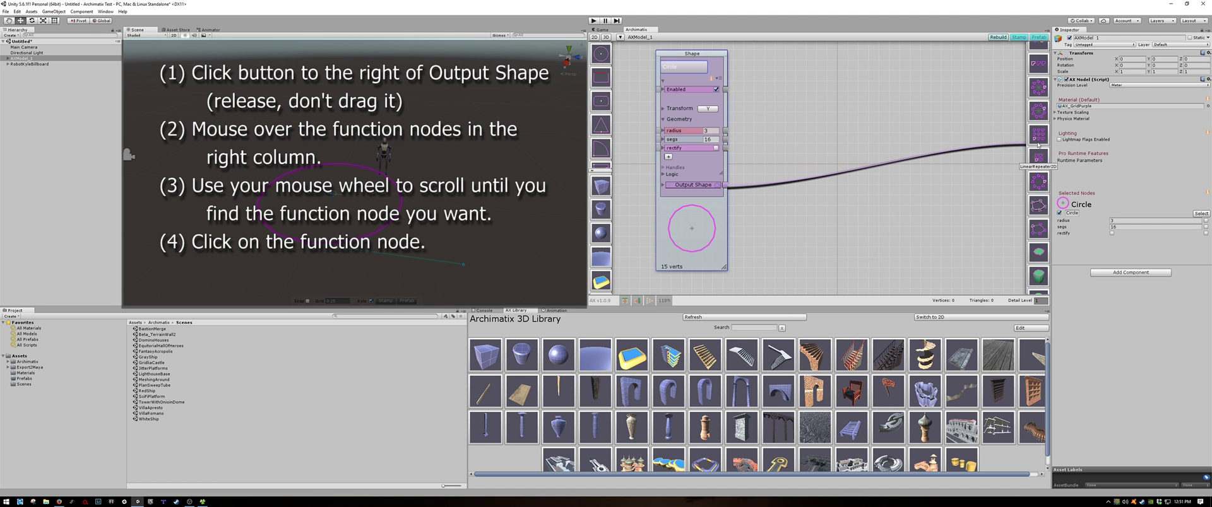
scroll(1038, 144, down, 4)
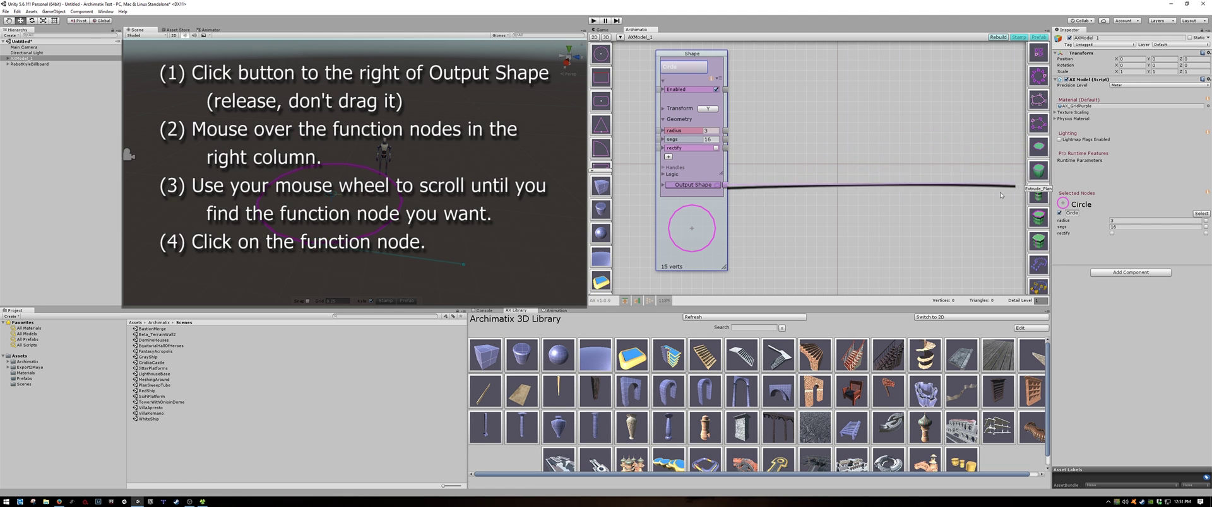
scroll(1039, 154, down, 1)
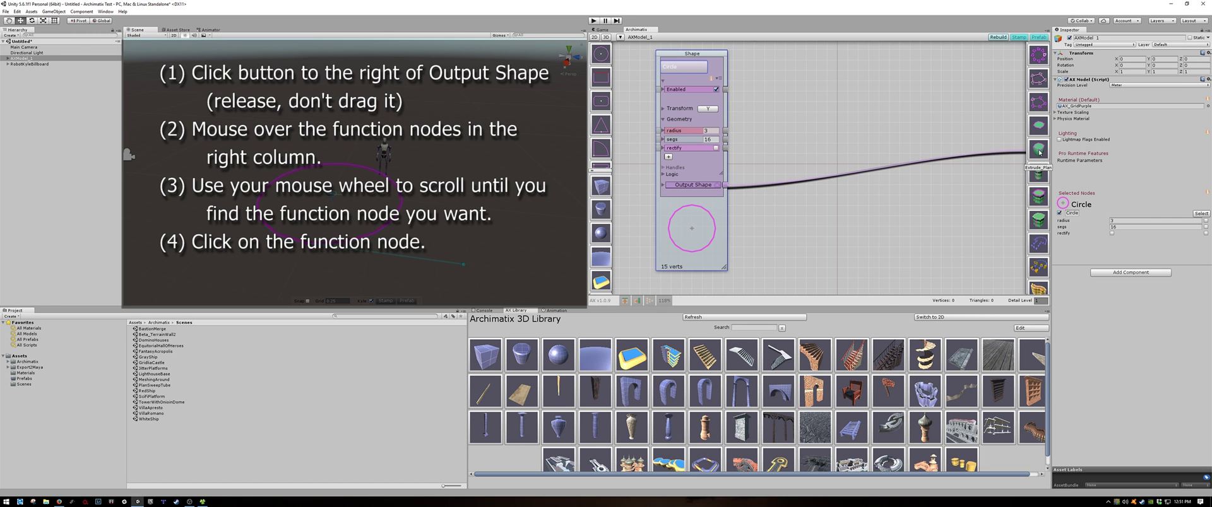
click(1039, 151)
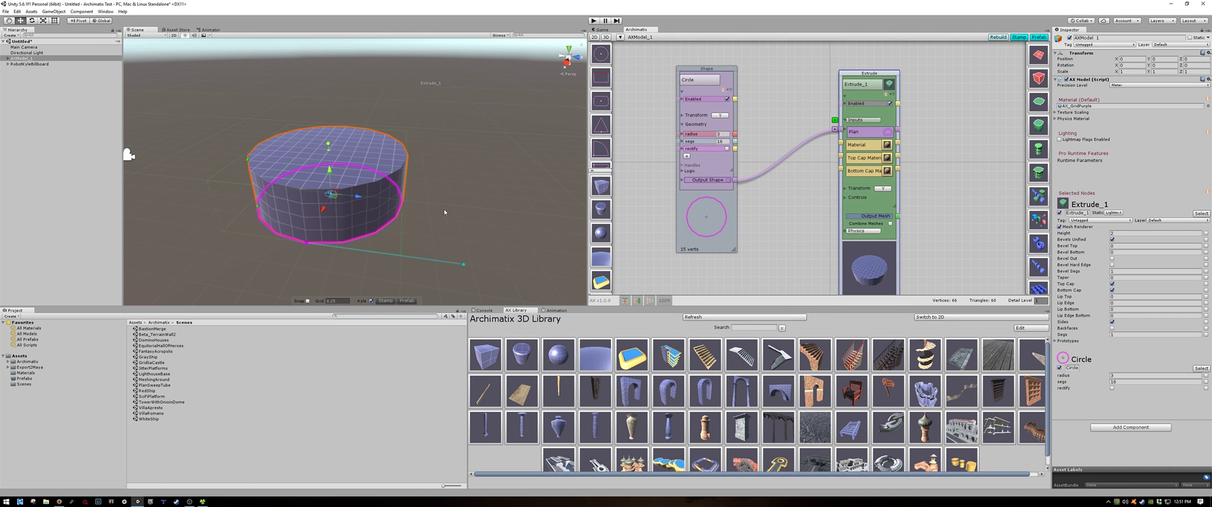
Delete the Extrude node and keep only the Circle in the graph.
mouse_move(451, 204)
alt+mouse_down()
mouse_move(446, 183)
mouse_move(452, 198)
alt+mouse_up()
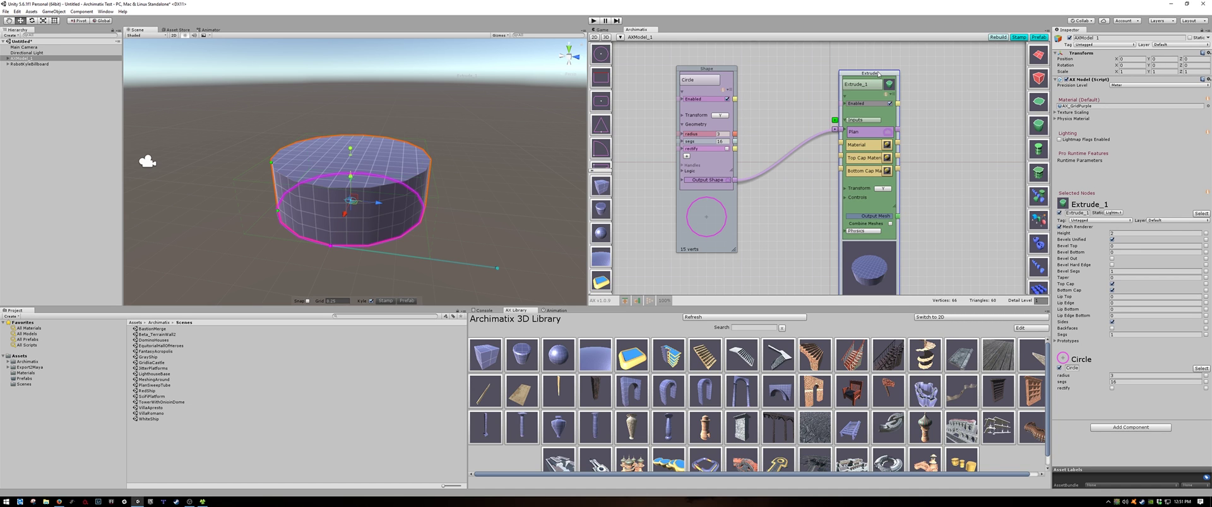
key(Delete)
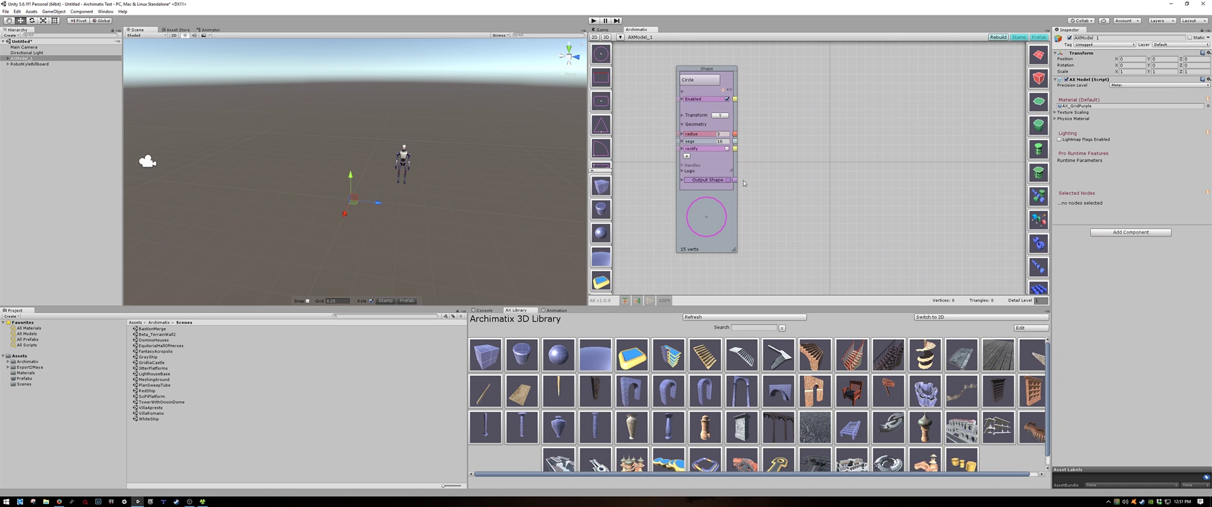
Extrude the Circle again by linking its Output Shape to a new Extrude node.
click(735, 181)
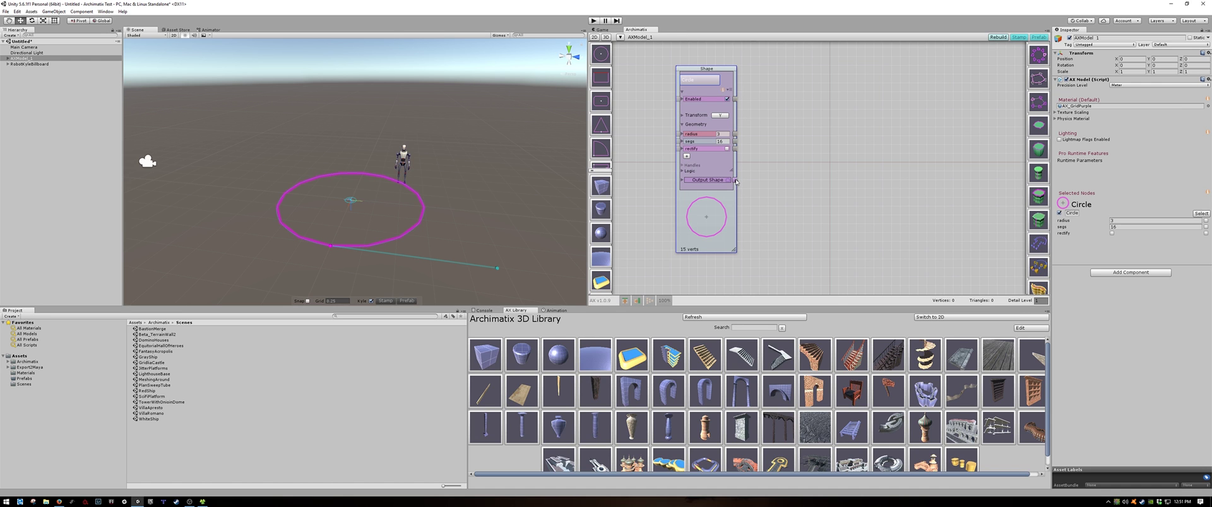
drag(735, 182, 1039, 139)
scroll(1041, 146, up, 3)
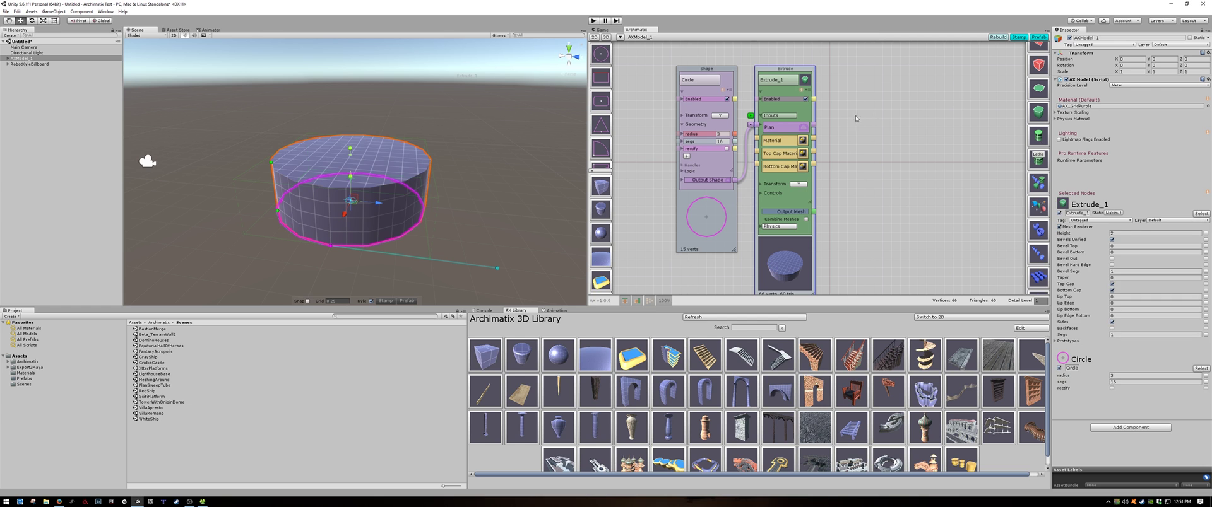
Space the Circle and Extrude nodes farther apart in the graph so the connection between them is clearly visible.
drag(786, 71, 850, 69)
scroll(753, 187, up, 2)
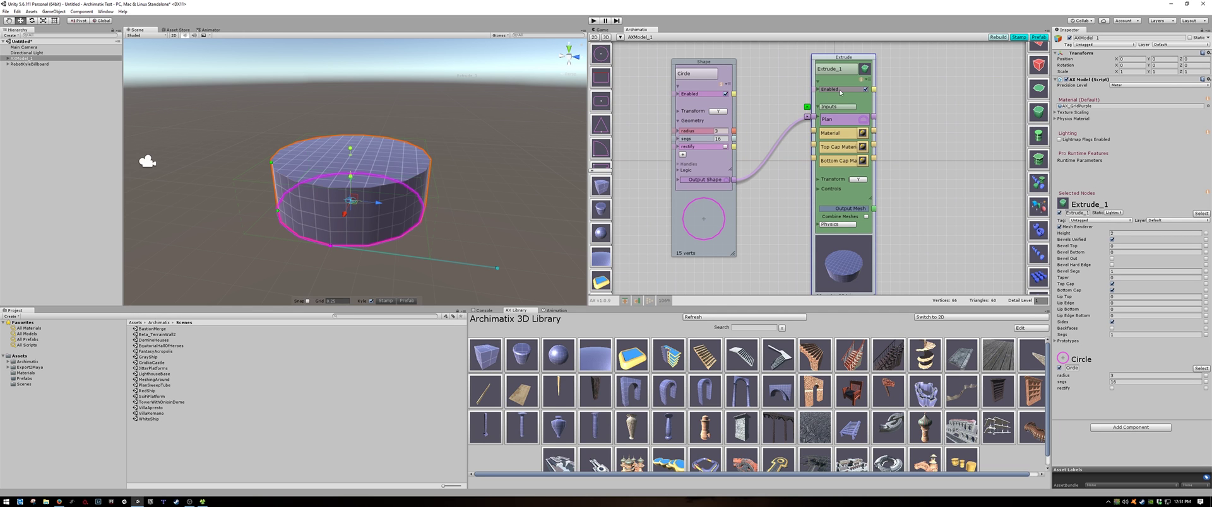
drag(852, 60, 842, 56)
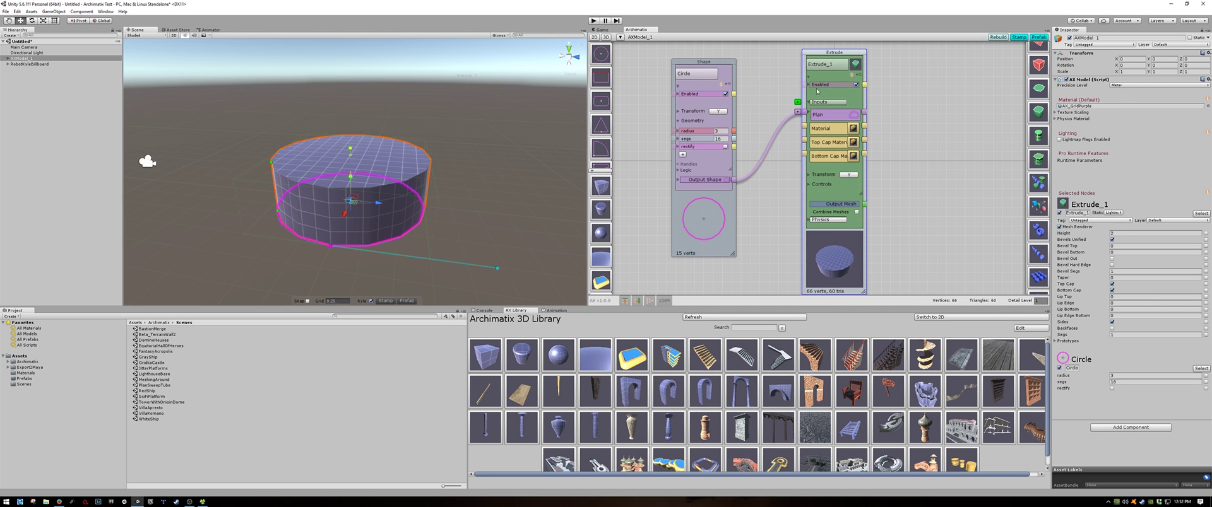
scroll(876, 173, down, 2)
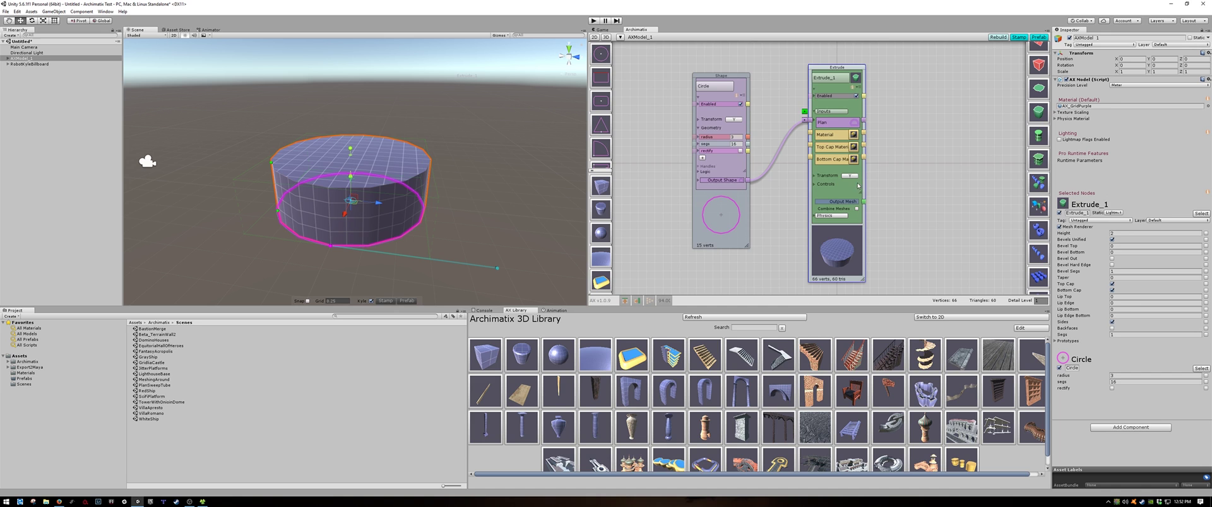
drag(824, 78, 870, 77)
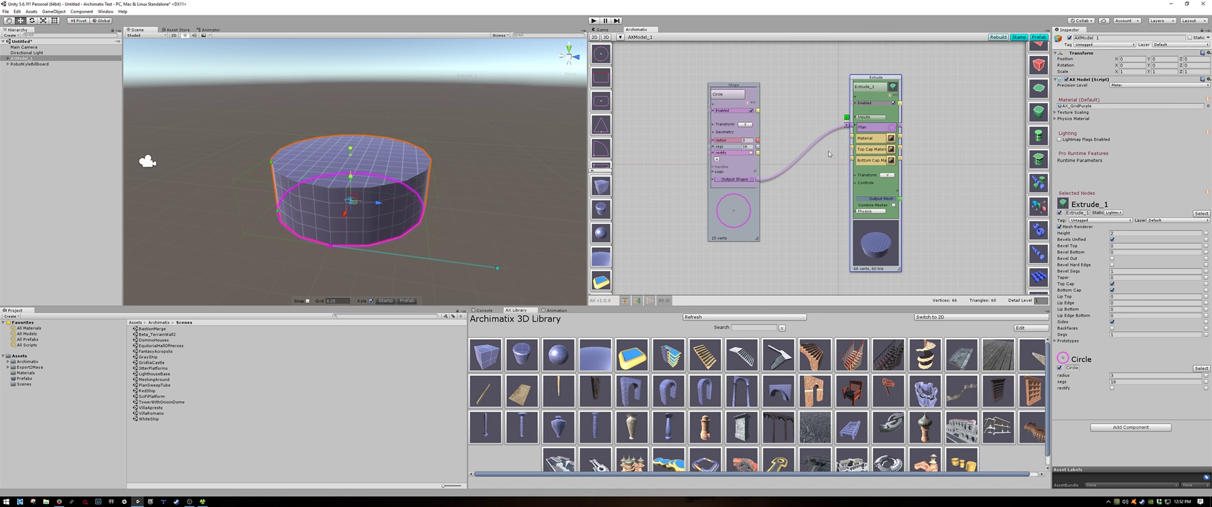
drag(721, 86, 732, 98)
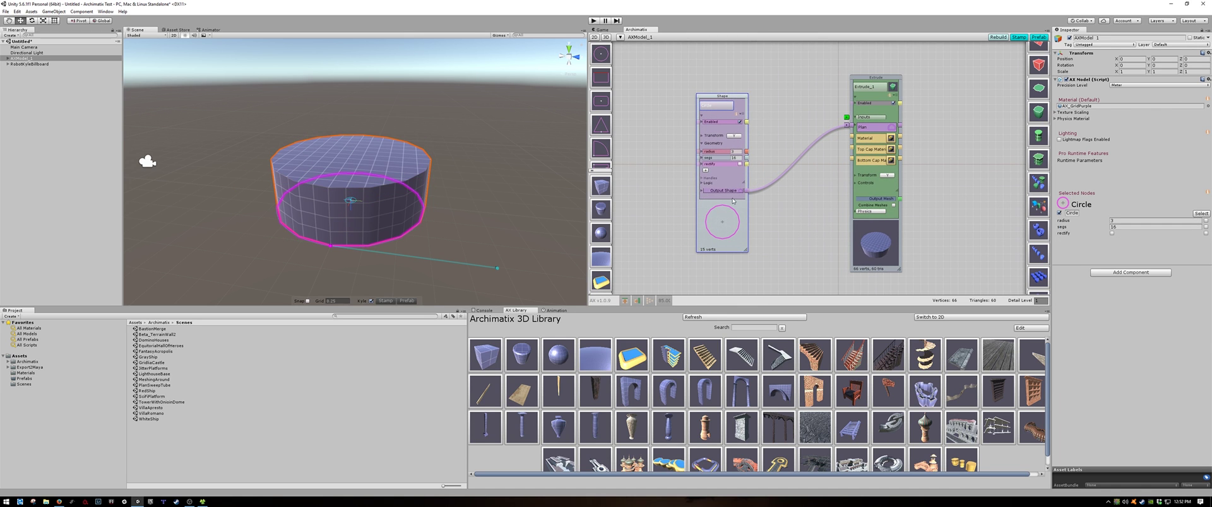
Raise the Extrude node's Height to about 4 and reduce the Circle's radius to about 2.6.
click(855, 79)
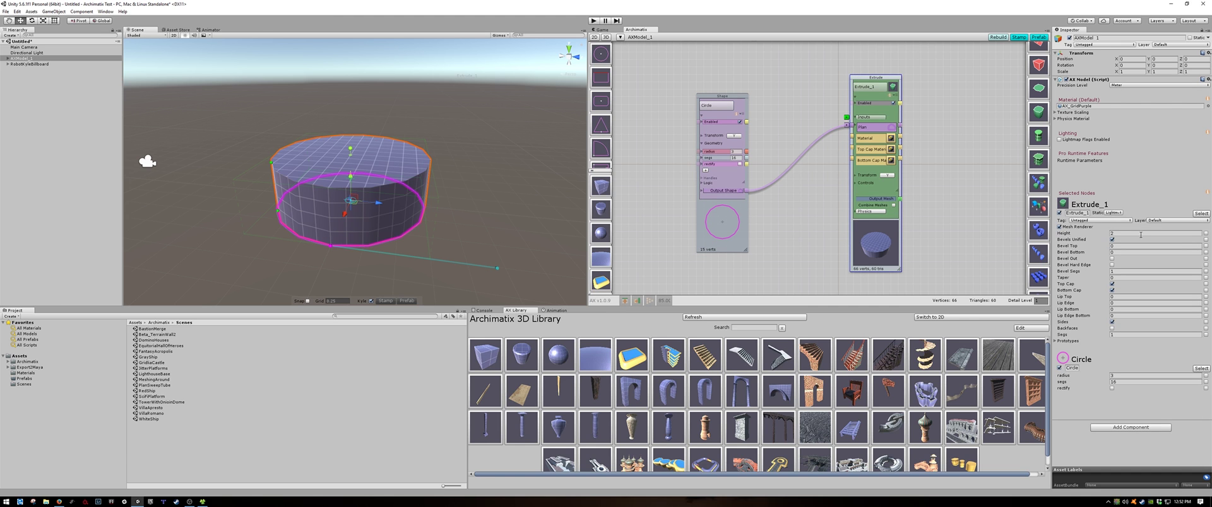
mouse_move(1071, 233)
mouse_down()
mouse_move(1101, 236)
mouse_move(1071, 241)
mouse_up()
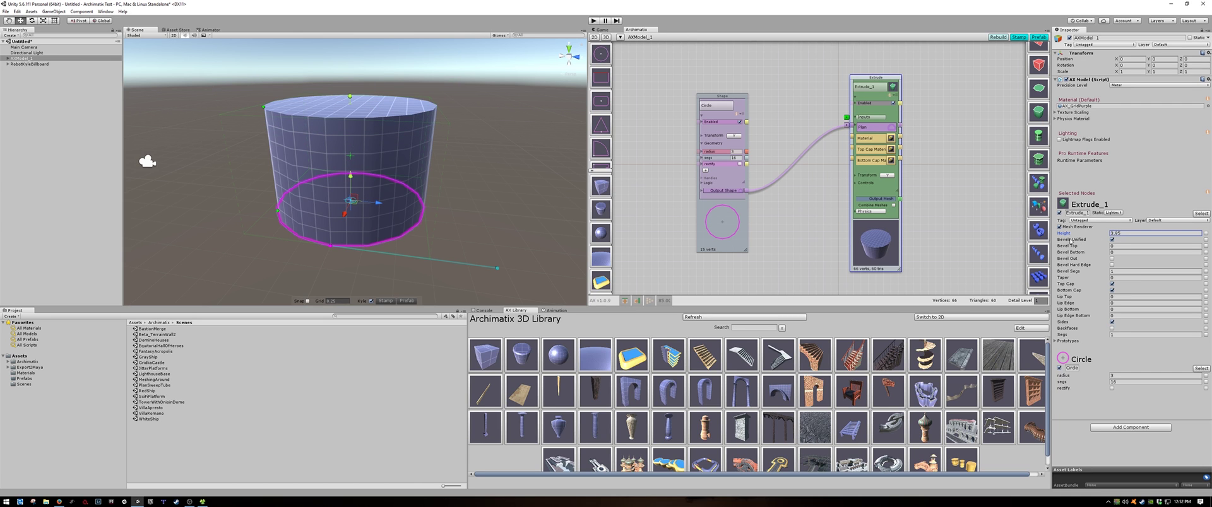
click(719, 154)
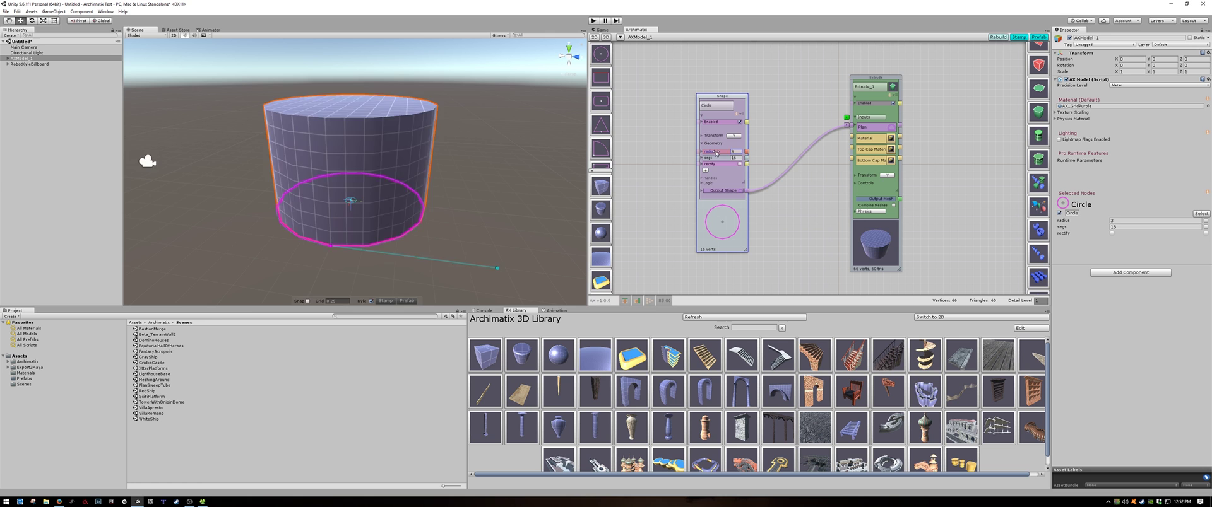
drag(717, 152, 694, 164)
alt+drag(422, 166, 442, 235)
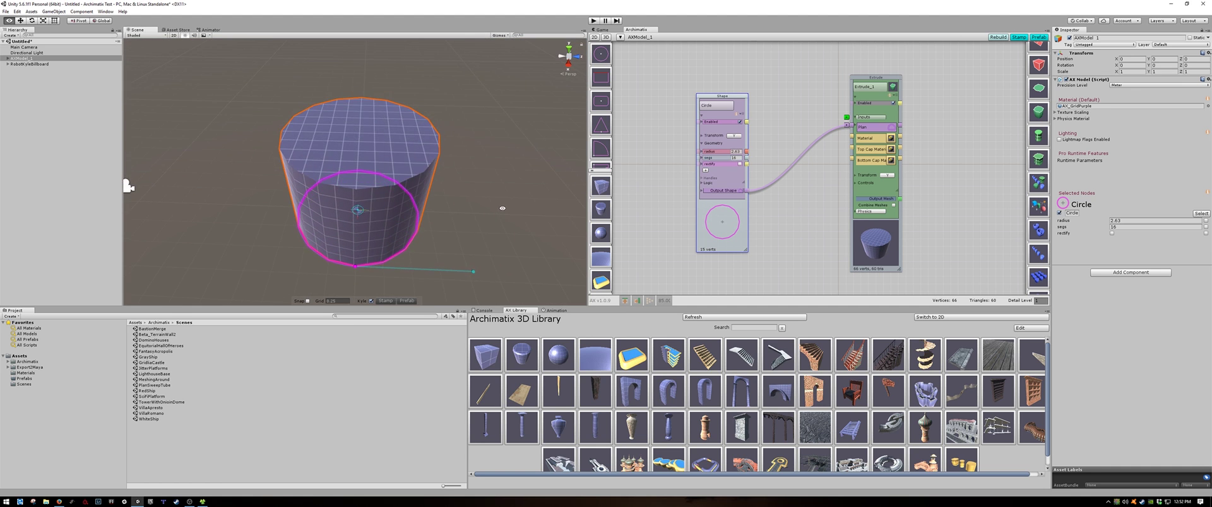
Move the Extrude node and the Circle node farther away from each other, leaving room for additional nodes between them.
alt+right_drag(441, 235, 415, 203)
alt+middle_drag(462, 201, 441, 177)
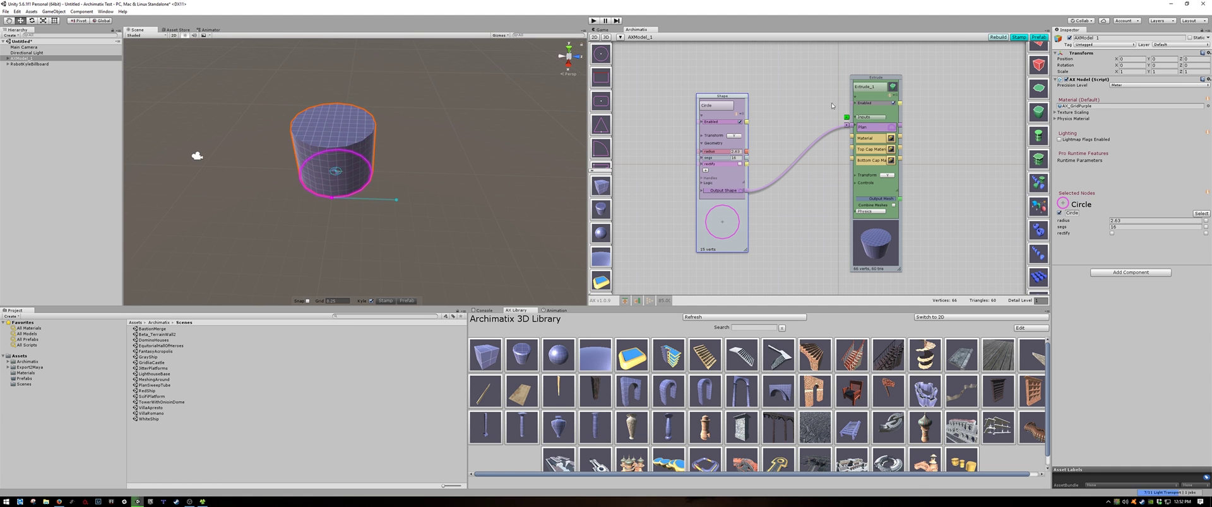
drag(866, 81, 930, 104)
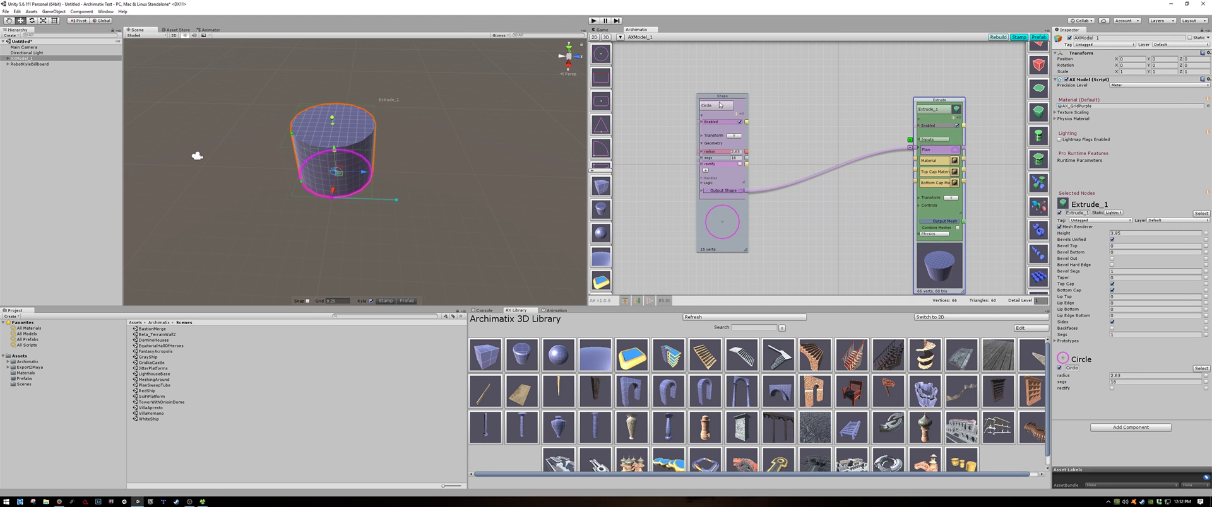
drag(719, 105, 666, 72)
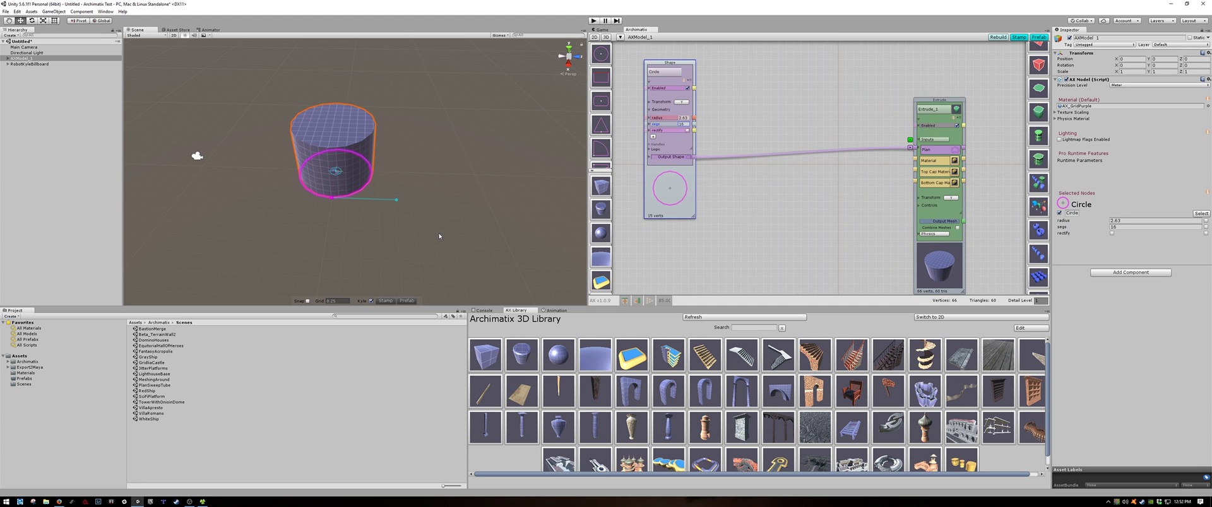
scroll(439, 236, up, 5)
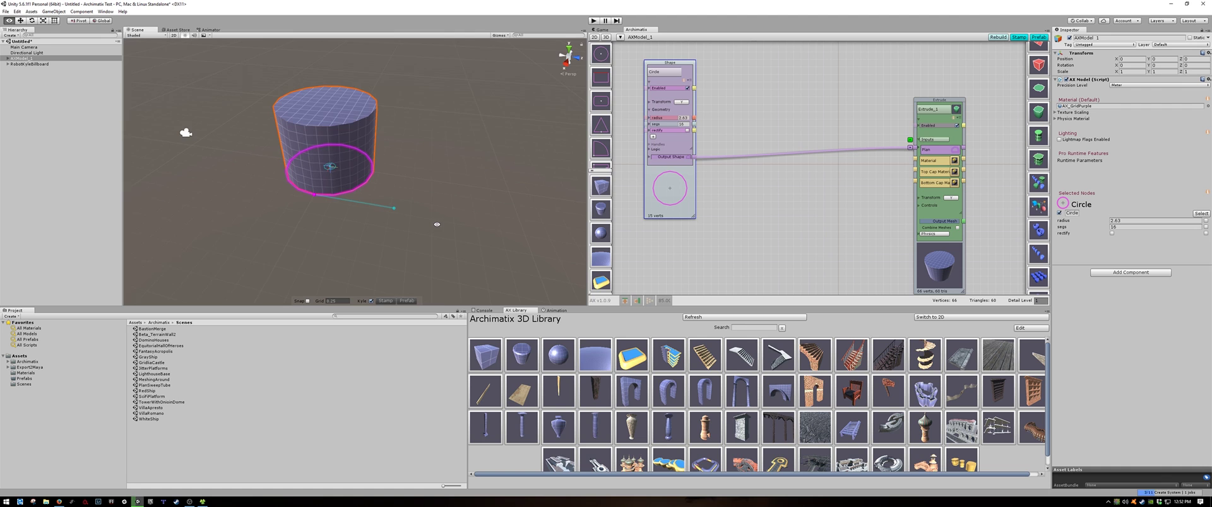
Add a Rectangle shape to the graph and place its node below and between the Circle and Extrude nodes.
click(604, 81)
drag(869, 99, 753, 181)
mouse_move(819, 229)
middle_down()
mouse_move(794, 195)
mouse_move(824, 205)
mouse_move(823, 217)
middle_up()
scroll(795, 195, up, 4)
alt+drag(823, 219, 821, 221)
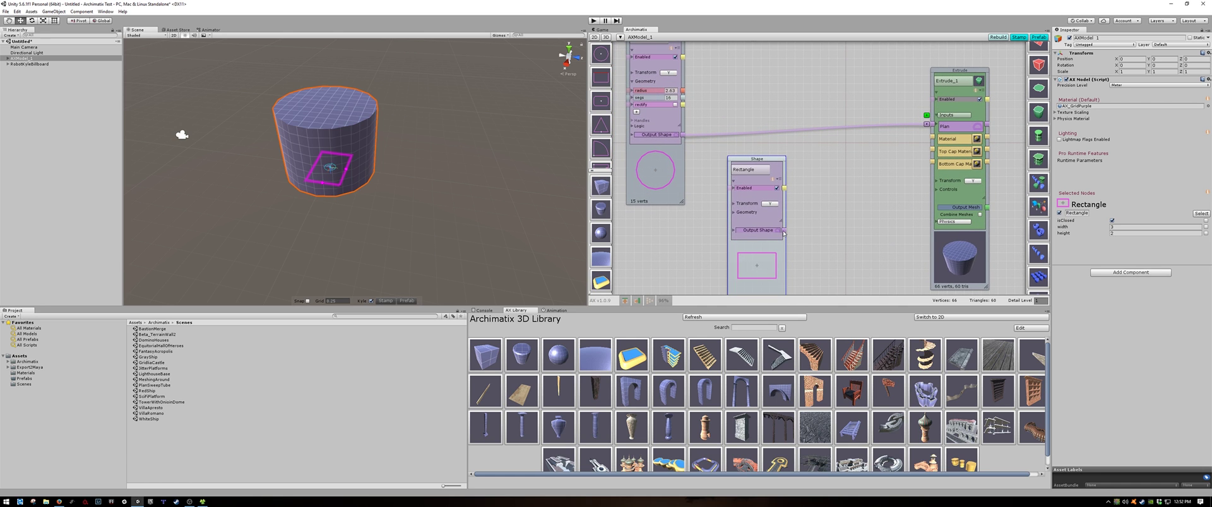
Merge the Rectangle with the Circle through a ShapeMerger feeding the Extrude's Plan input, and space the nodes apart.
click(784, 231)
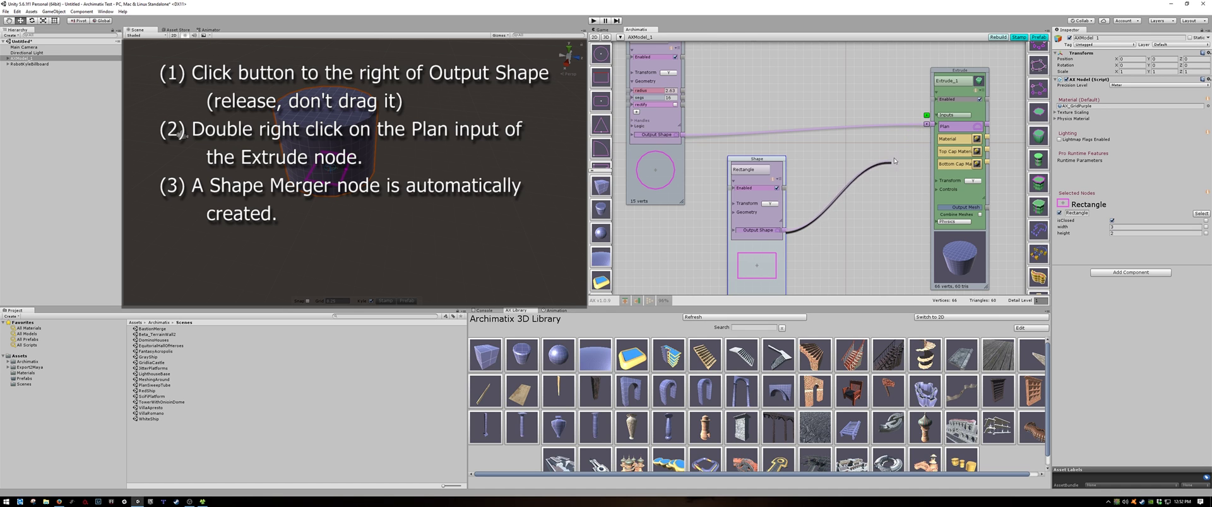
right_click(933, 127)
right_click(933, 128)
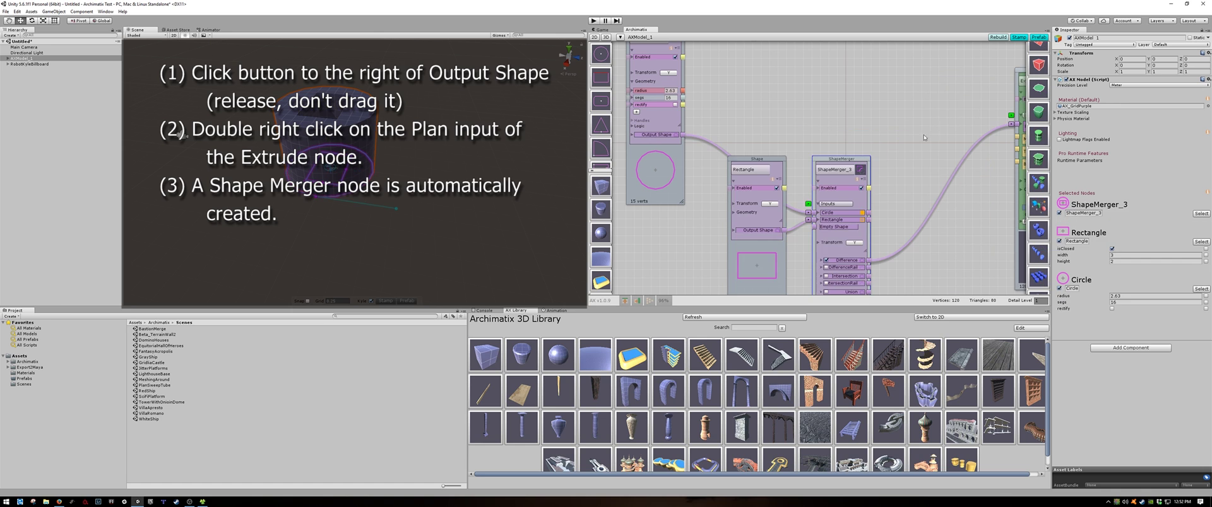
scroll(883, 186, down, 3)
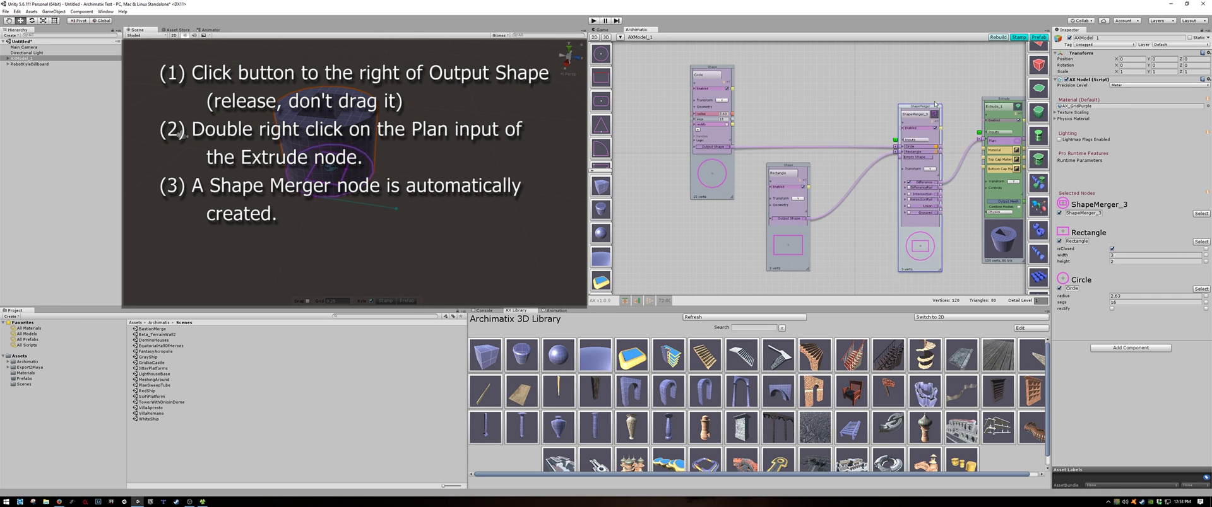
drag(786, 169, 804, 188)
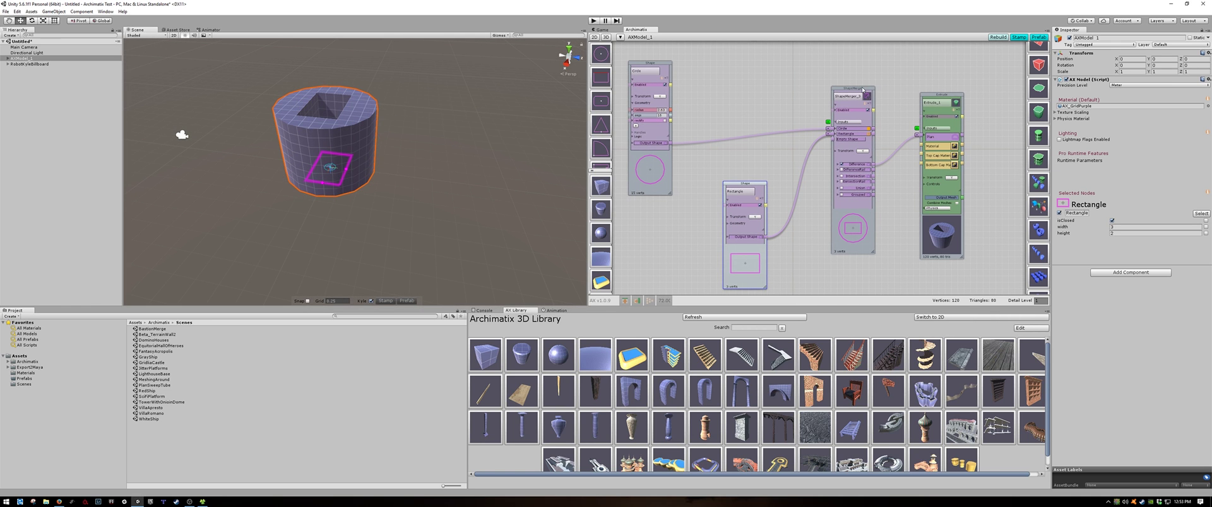
Delete the ShapeMerger node and move the Circle node directly above the Rectangle node.
click(862, 90)
key(Delete)
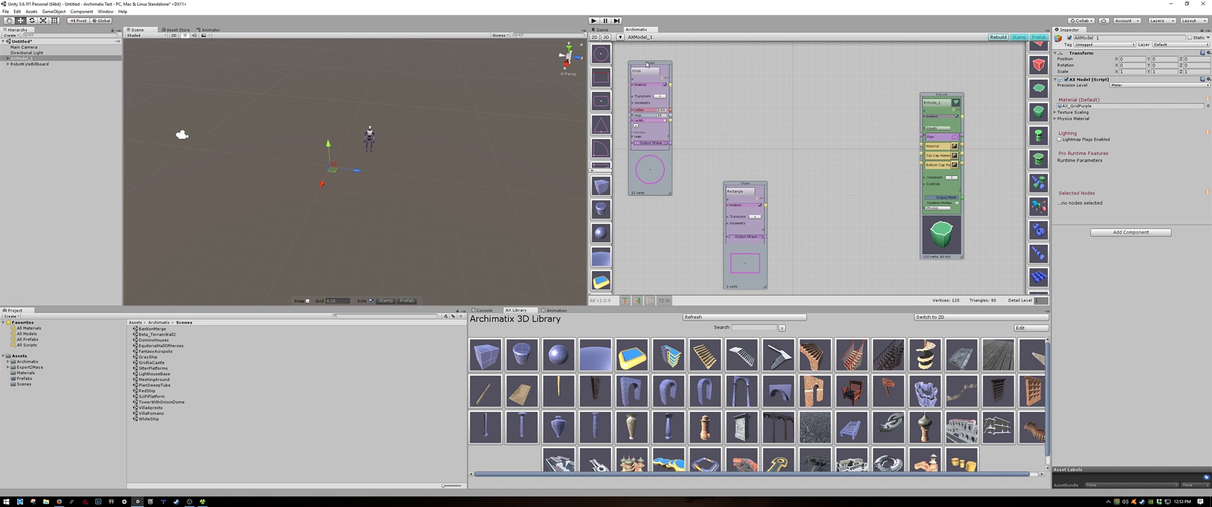
drag(646, 63, 734, 45)
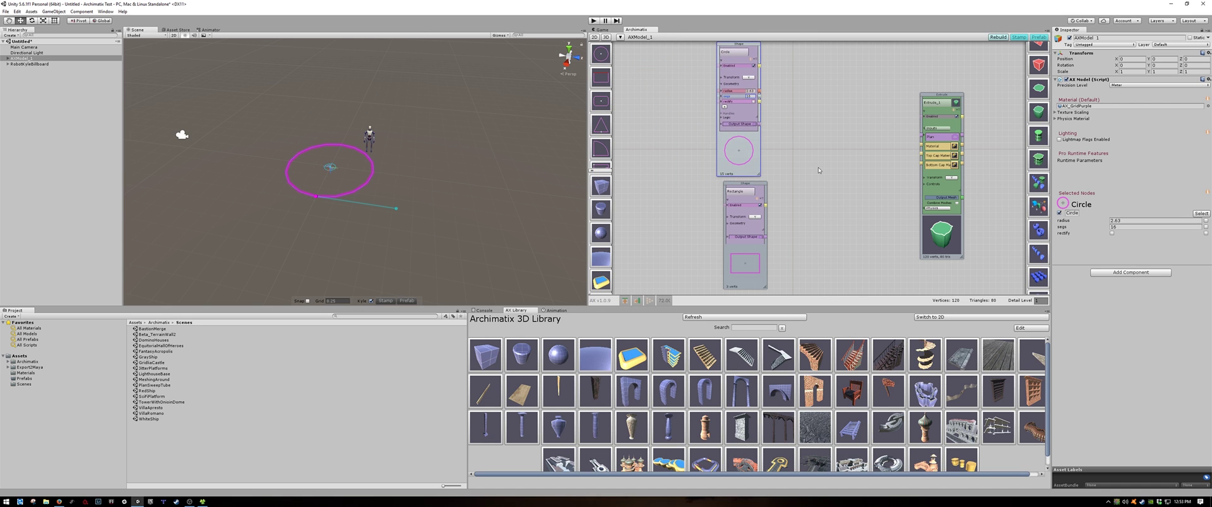
Extrude the Rectangle by connecting its Output Shape to the Plan input of the existing Extrude node.
click(753, 189)
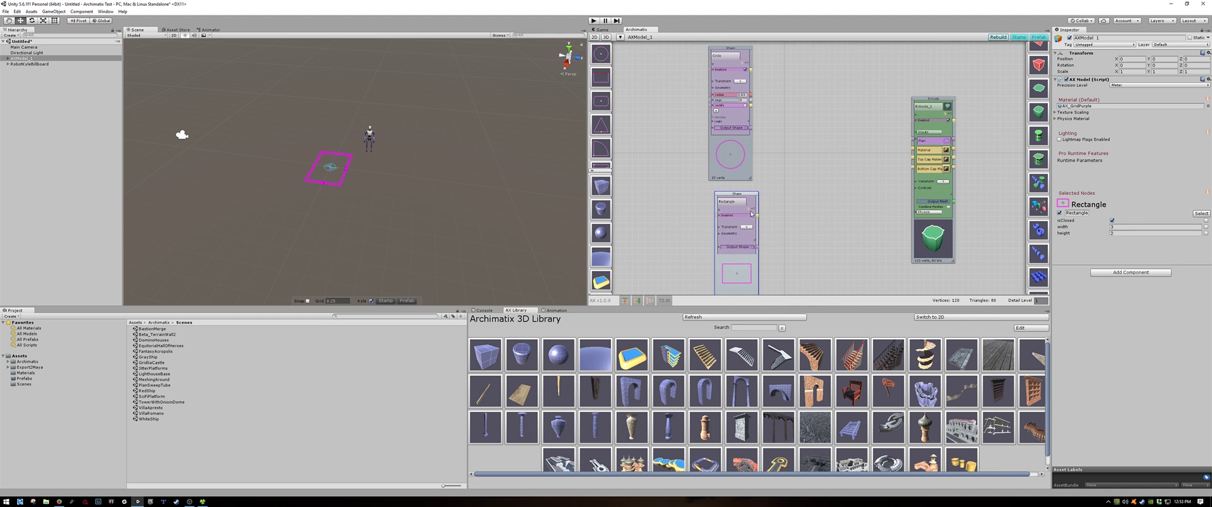
mouse_move(750, 199)
mouse_down()
mouse_move(764, 191)
mouse_move(757, 199)
mouse_up()
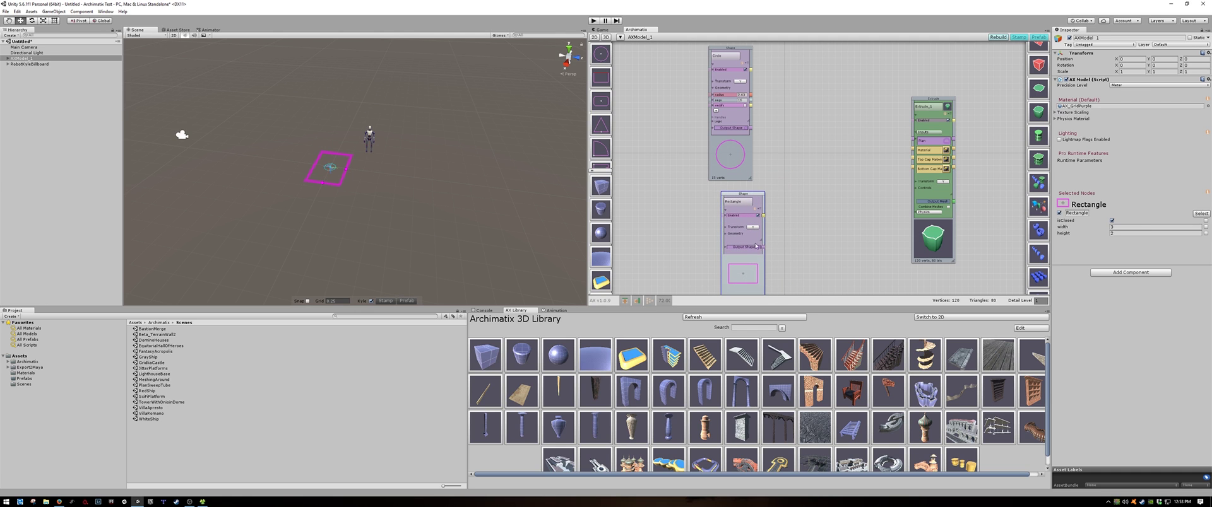
click(763, 250)
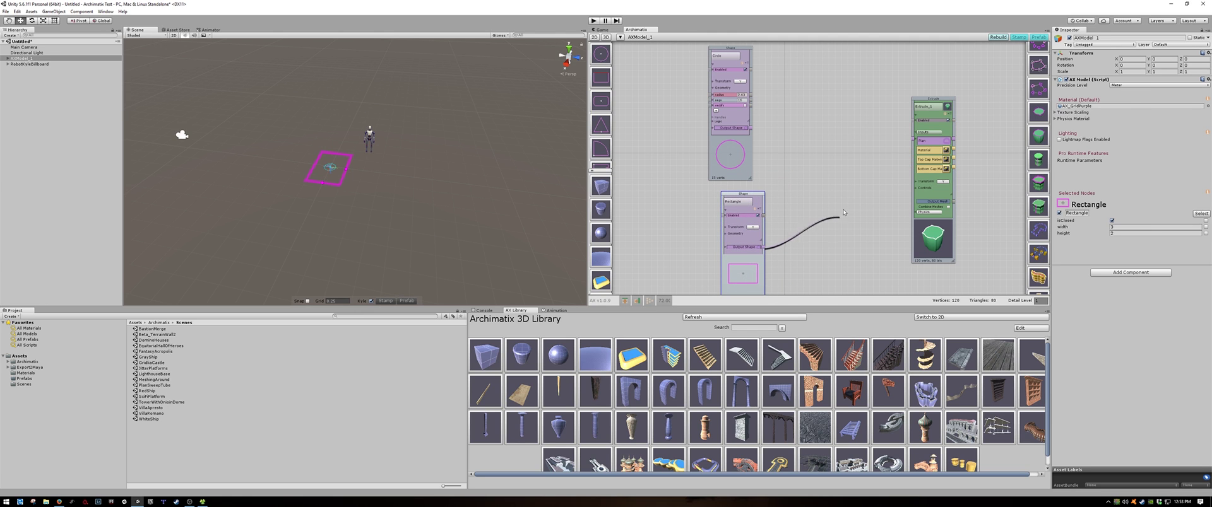
drag(844, 213, 913, 140)
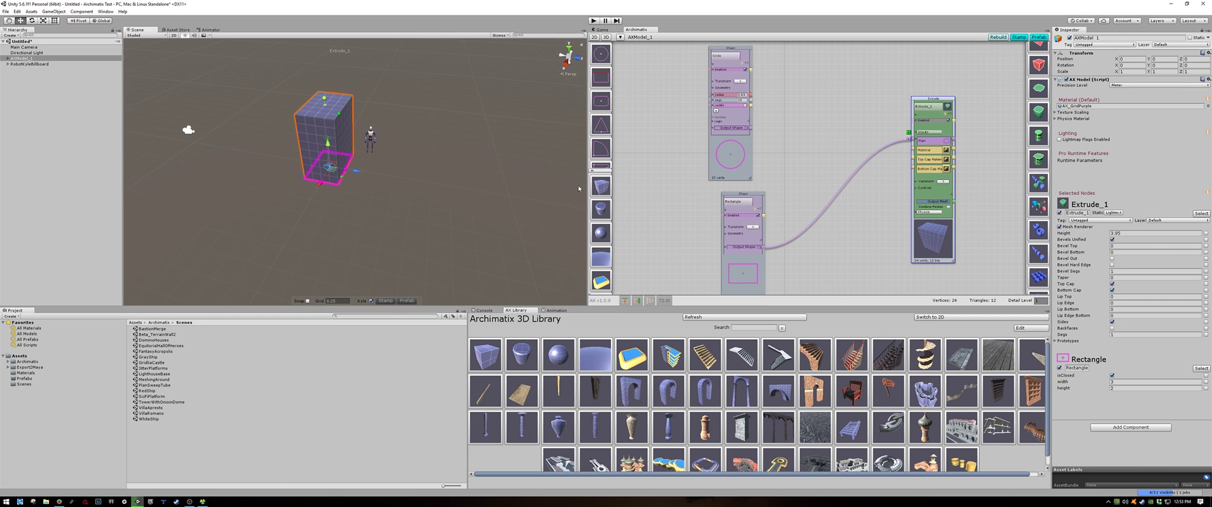
Merge the Circle into the Extrude's Plan through a ShapeMerger, and center the merger node between the shapes and the Extrude.
drag(741, 50, 754, 50)
alt+drag(829, 136, 810, 161)
click(743, 156)
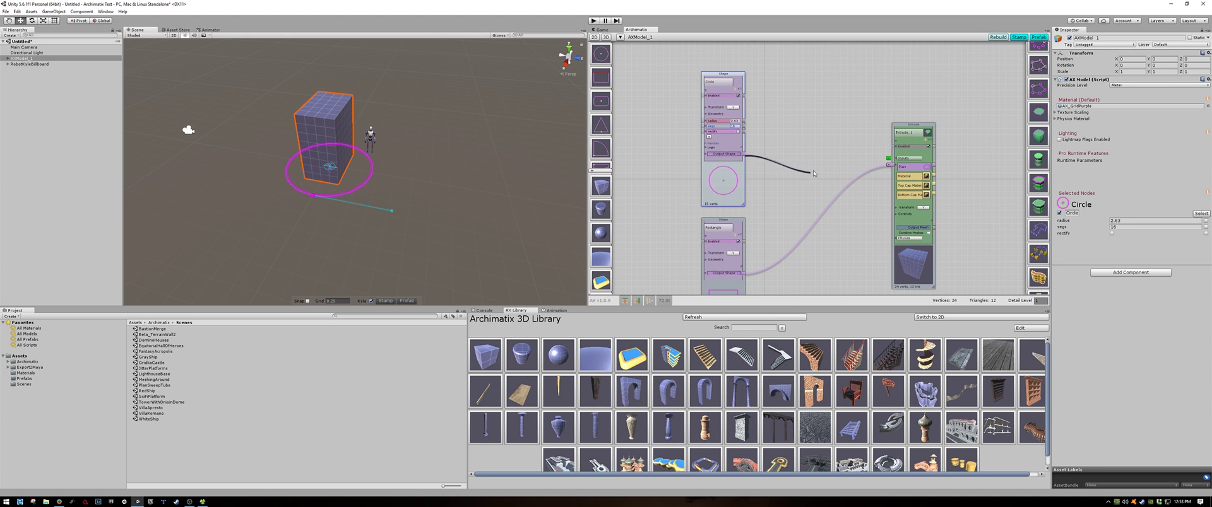
drag(884, 171, 893, 167)
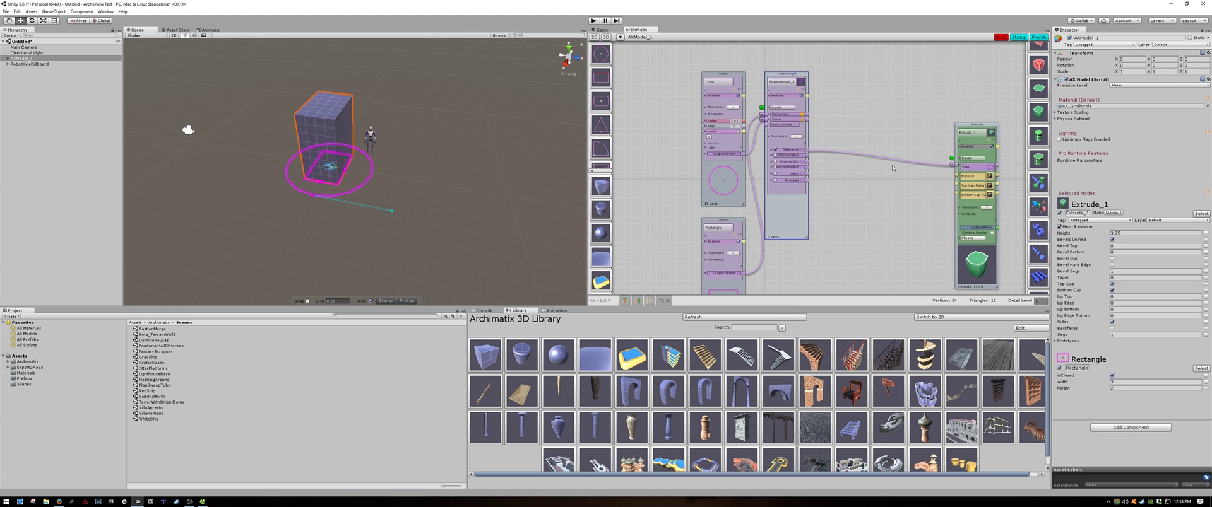
drag(787, 77, 859, 103)
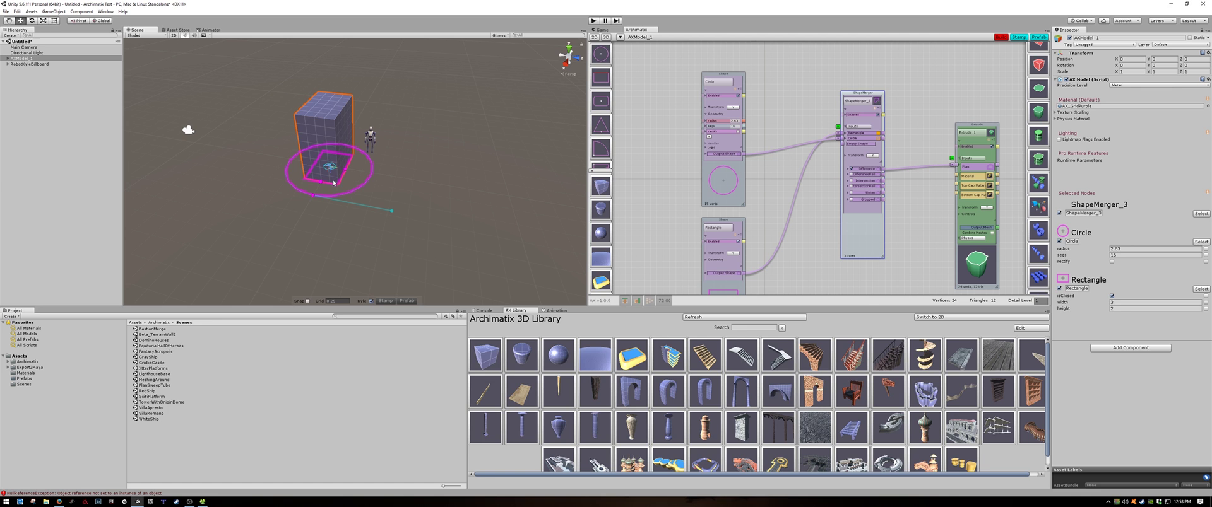
Enlarge the Rectangle to about 7.05 wide and 6.87 high, and move the Circle onto one of its corners.
drag(330, 169, 348, 246)
alt+drag(254, 245, 322, 240)
drag(353, 172, 431, 260)
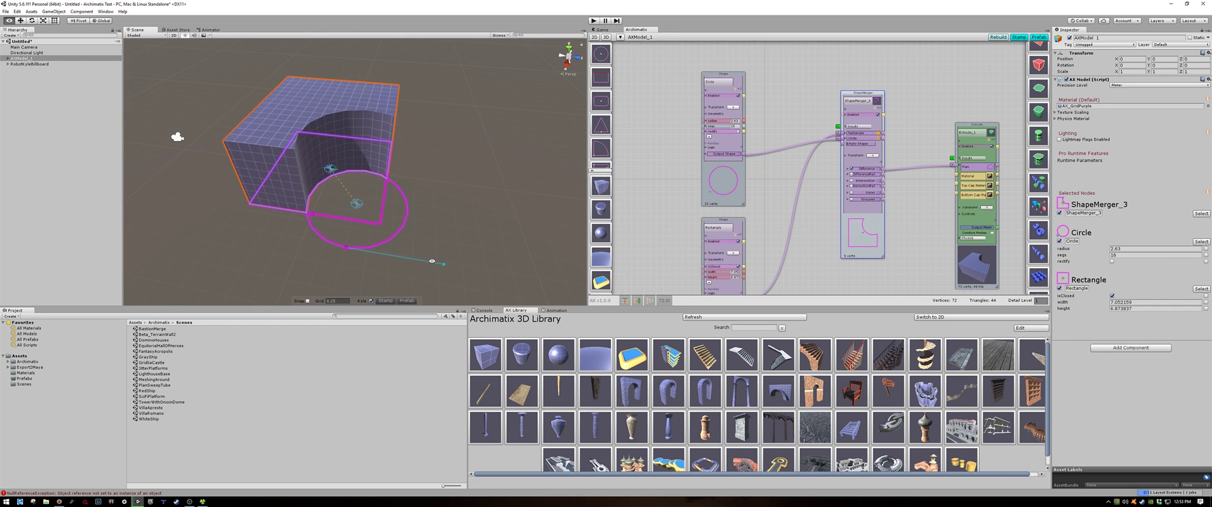
Switch the Circle input of the ShapeMerger from void to solid, and move the Circle along the Rectangle's side edge.
scroll(877, 169, up, 10)
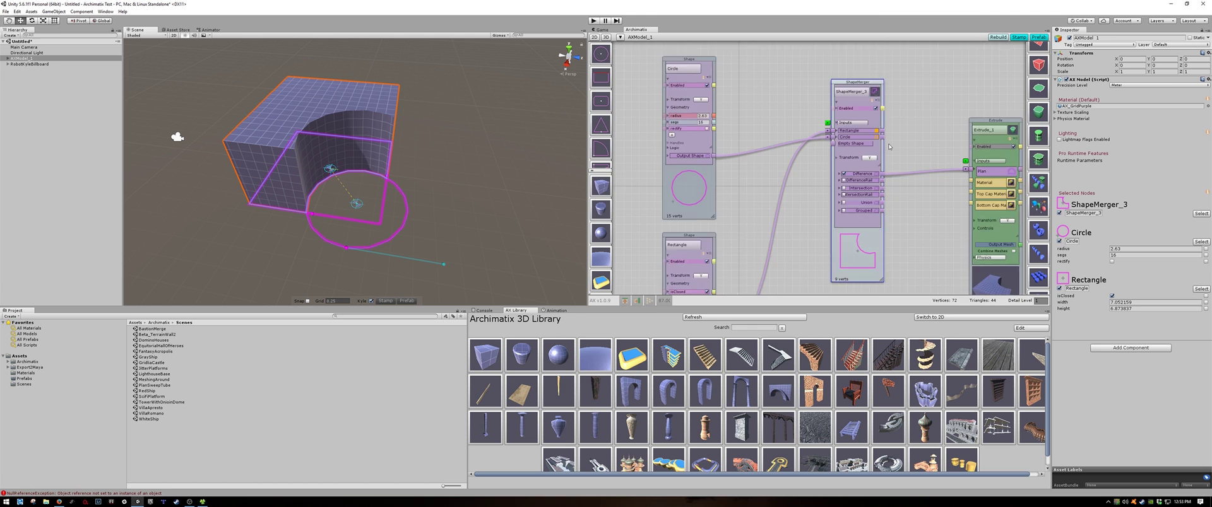
scroll(817, 184, up, 3)
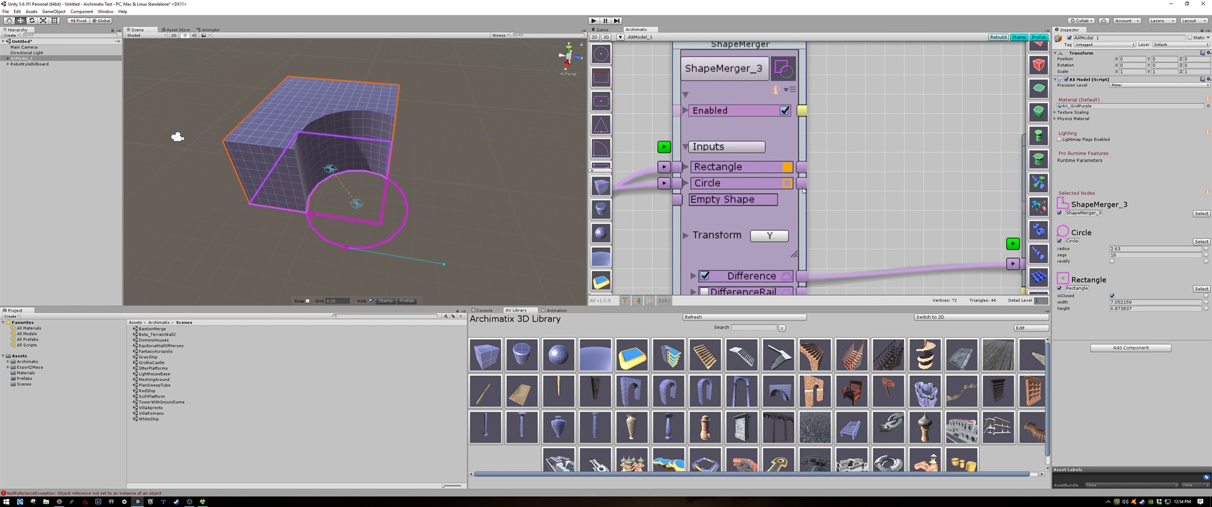
click(786, 184)
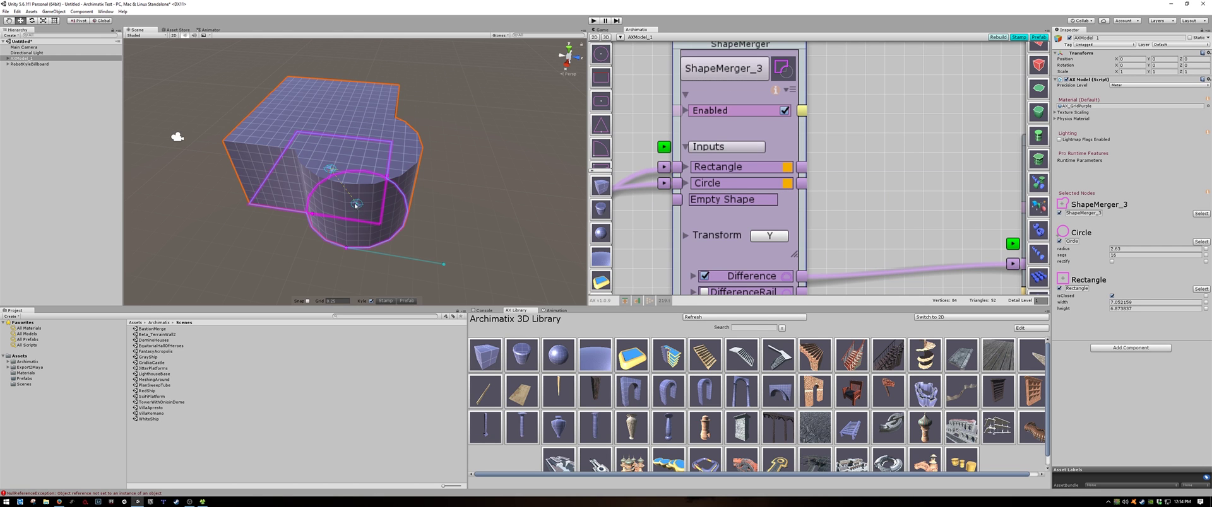
drag(356, 204, 397, 156)
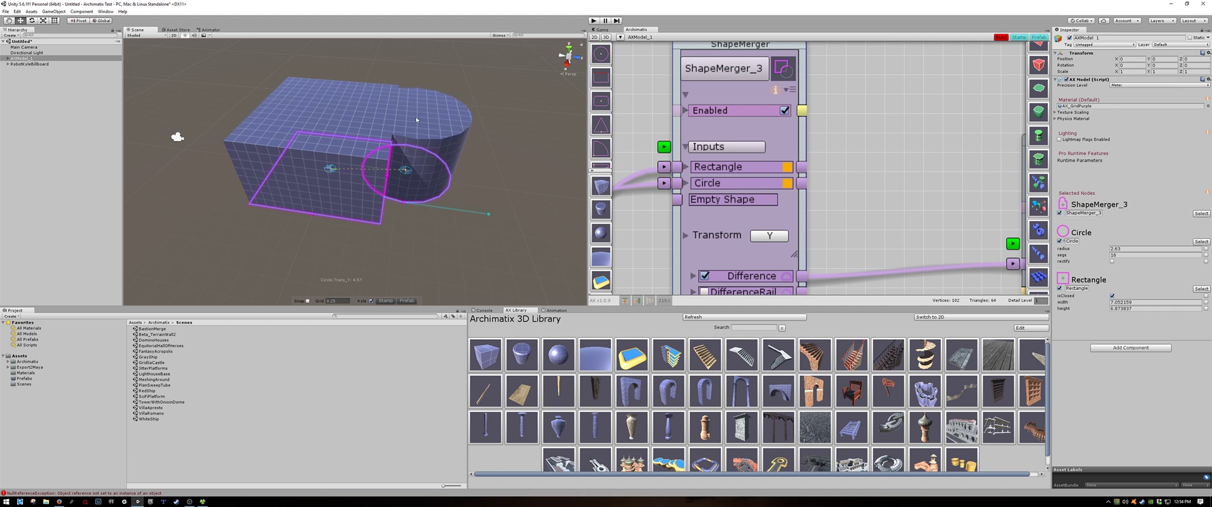
alt+drag(472, 224, 339, 241)
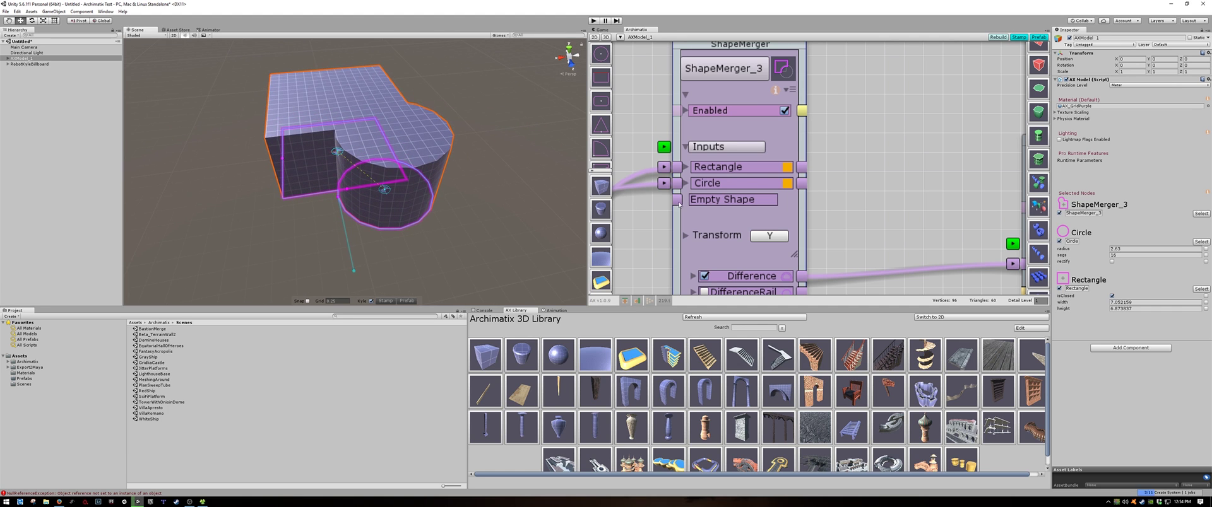
Try the Rectangle input of the ShapeMerger as a void, and switch it back to solid.
click(787, 168)
alt+drag(354, 240, 512, 247)
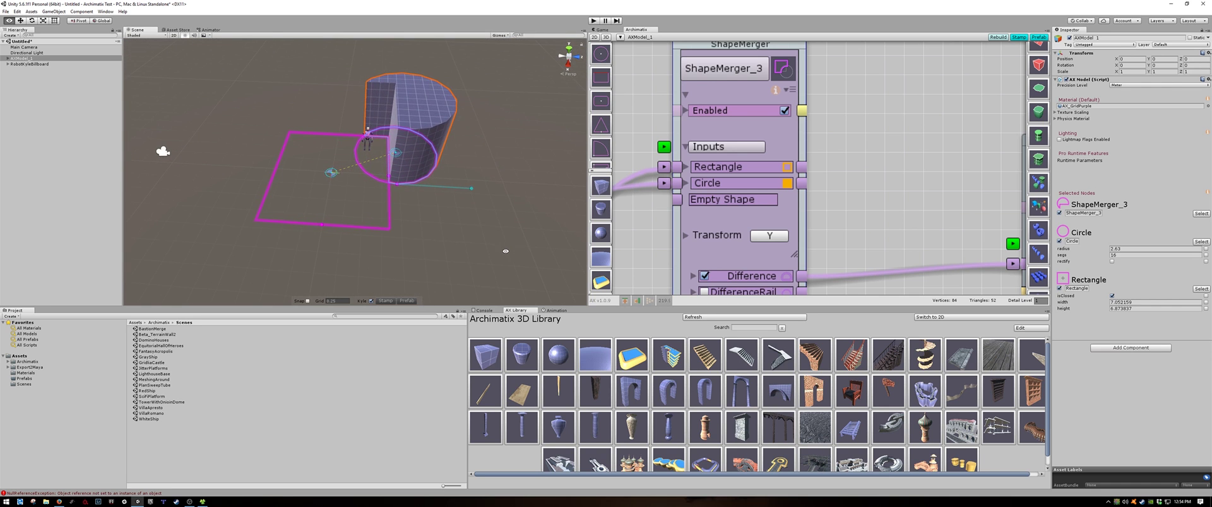
click(787, 169)
alt+drag(337, 179, 389, 196)
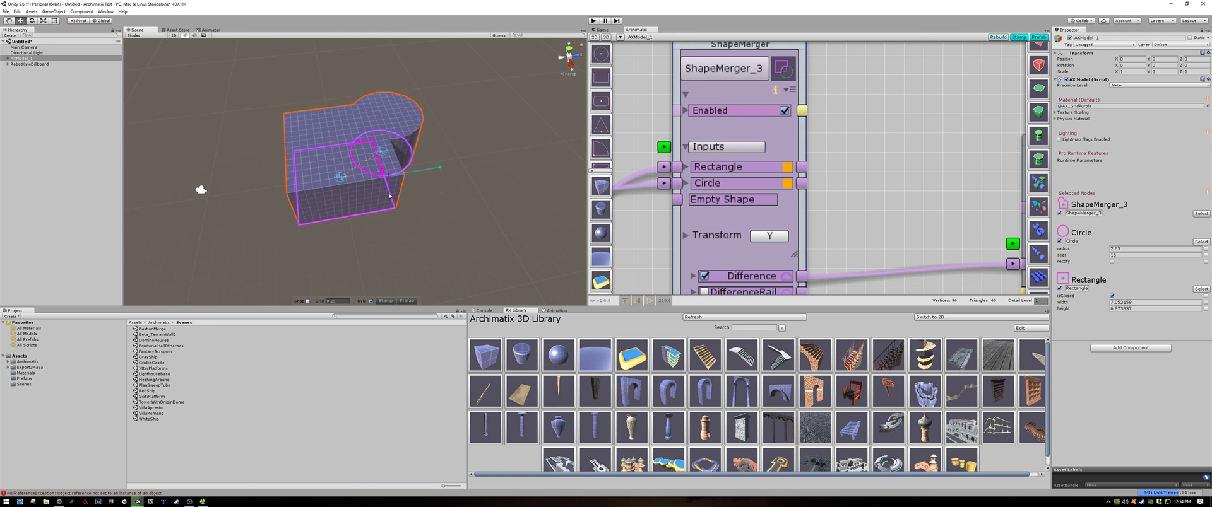
Move the Circle to the Rectangle's opposite side, and stretch the Rectangle's width to about 14.08.
drag(381, 153, 288, 153)
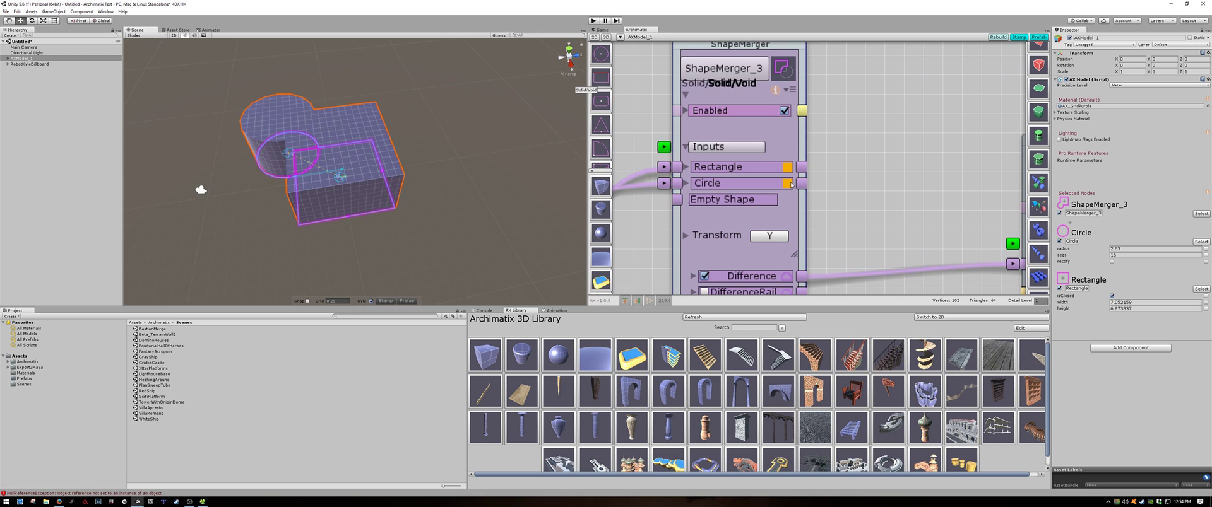
scroll(679, 218, down, 5)
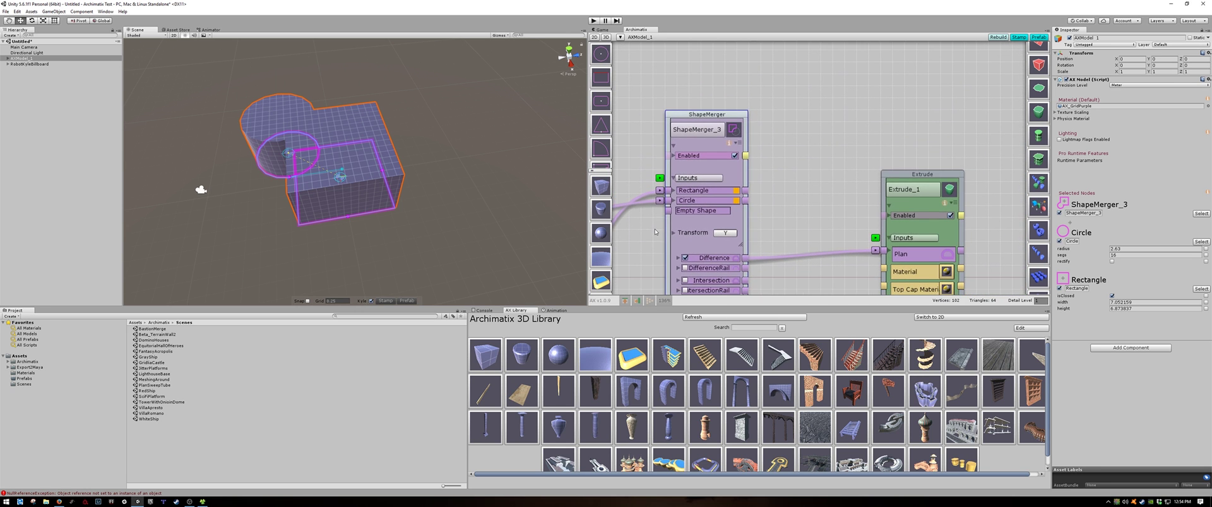
middle_drag(678, 218, 738, 176)
alt+drag(467, 262, 320, 344)
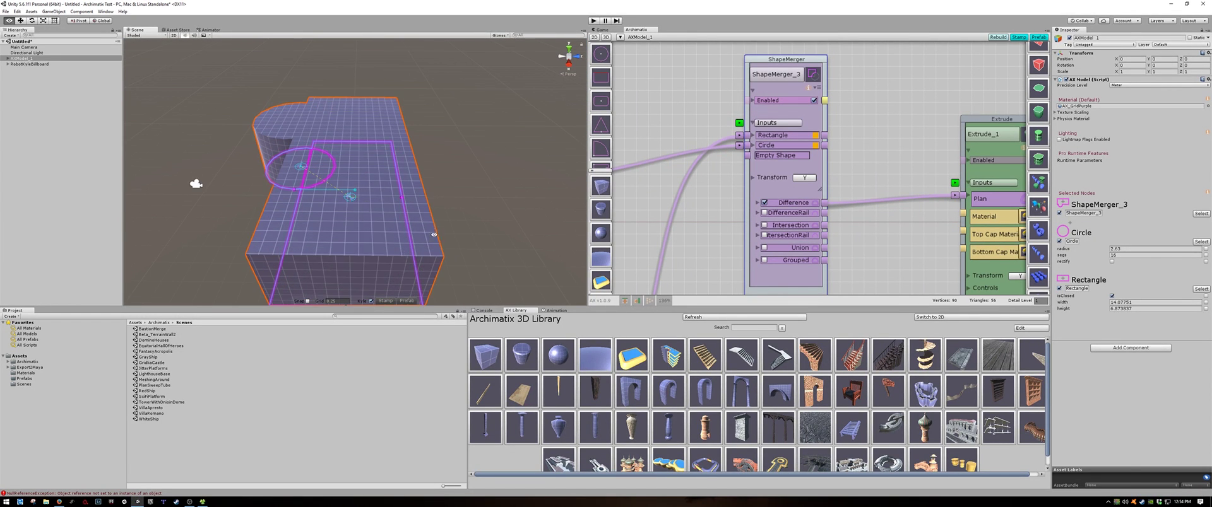
Reposition the Circle near the corner at the lengthened Rectangle's short end so that it bulges out of the outline.
alt+drag(426, 243, 328, 229)
drag(335, 190, 282, 206)
alt+drag(284, 272, 405, 239)
scroll(405, 240, down, 10)
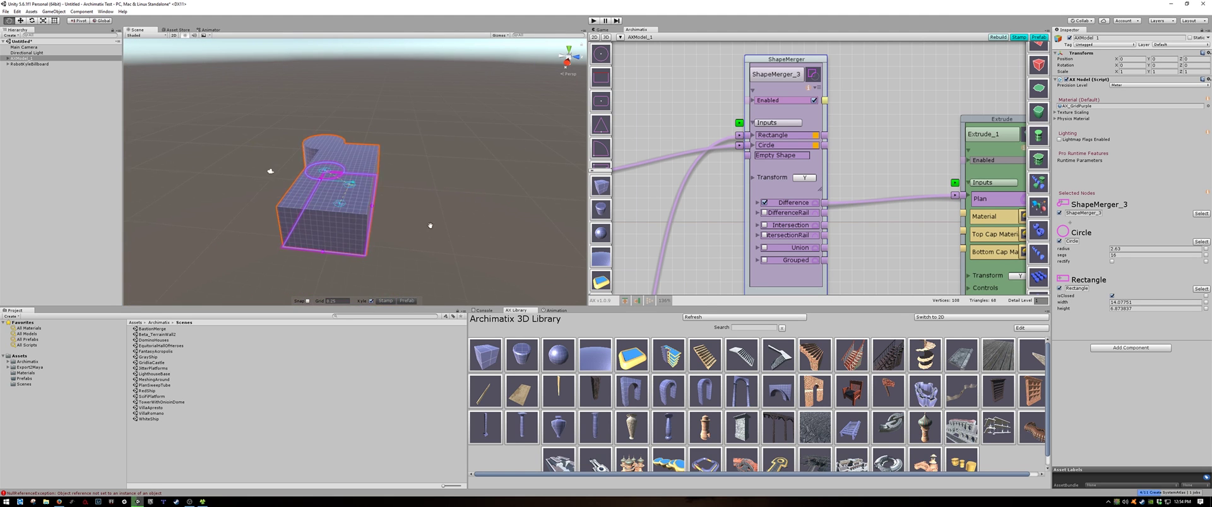
middle_drag(404, 239, 389, 218)
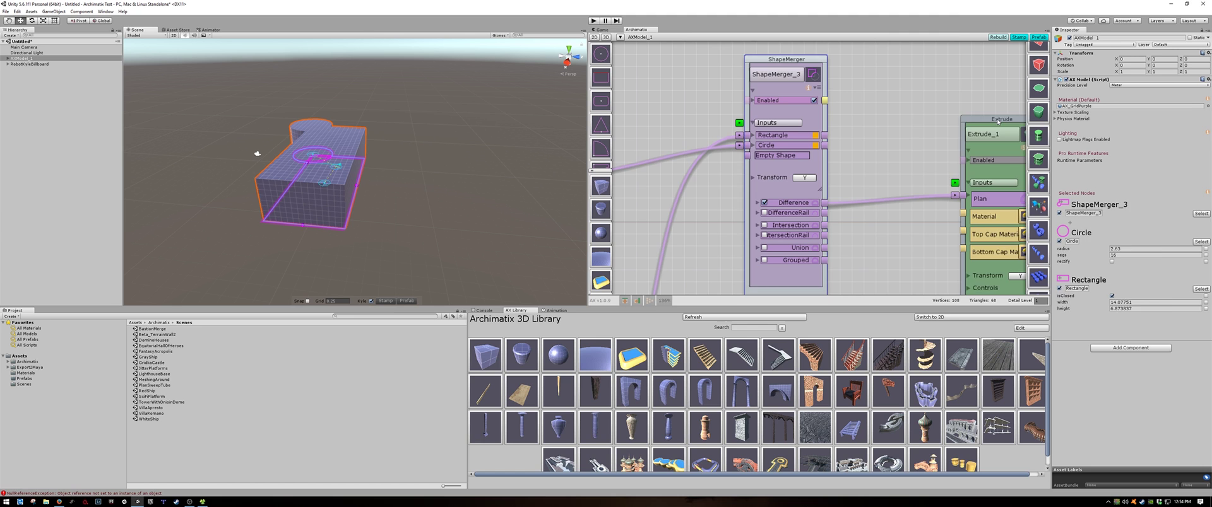
Move the Extrude node closer to the ShapeMerger and expand its Controls section.
drag(998, 121, 904, 79)
scroll(984, 234, down, 2)
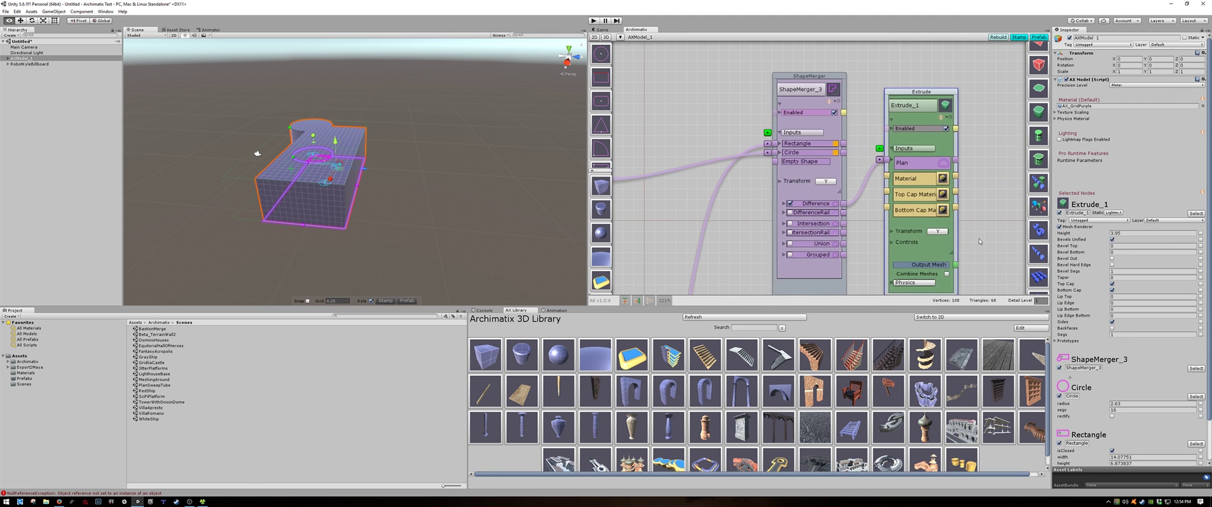
alt+middle_drag(979, 241, 906, 177)
scroll(873, 199, down, 1)
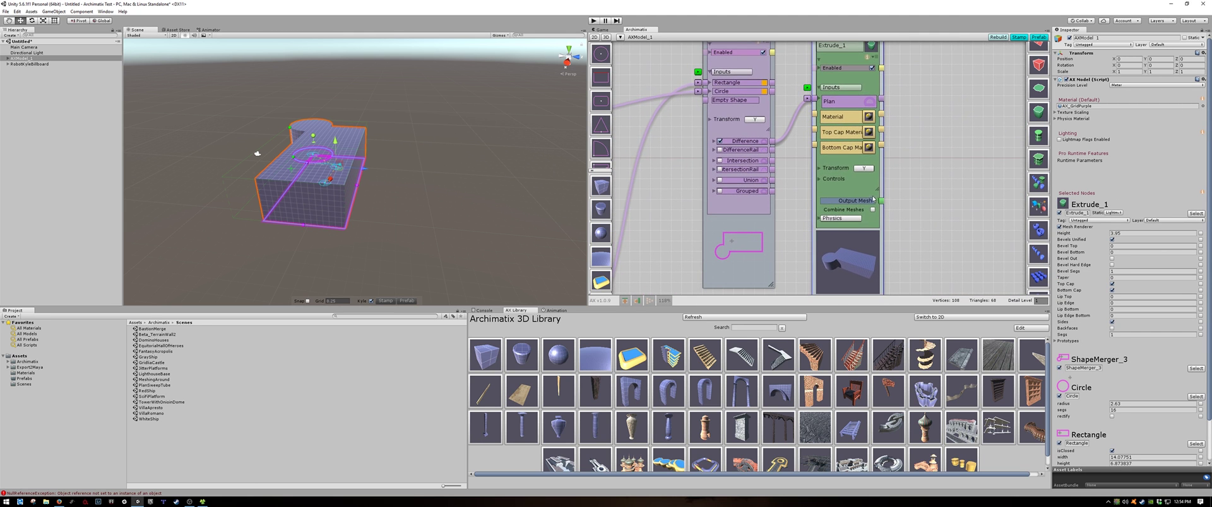
click(820, 180)
Enable Backfaces on the Extrude node and view the extruded shape from above.
scroll(922, 246, down, 4)
alt+middle_drag(922, 247, 882, 158)
scroll(898, 195, up, 6)
scroll(897, 194, up, 5)
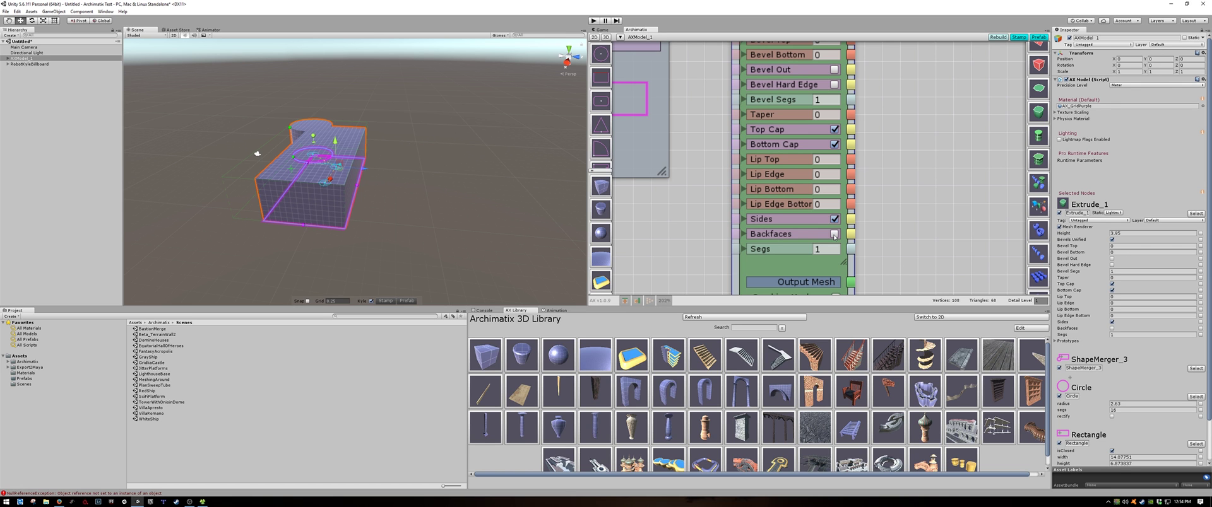
click(834, 235)
alt+drag(308, 243, 351, 255)
scroll(370, 256, up, 5)
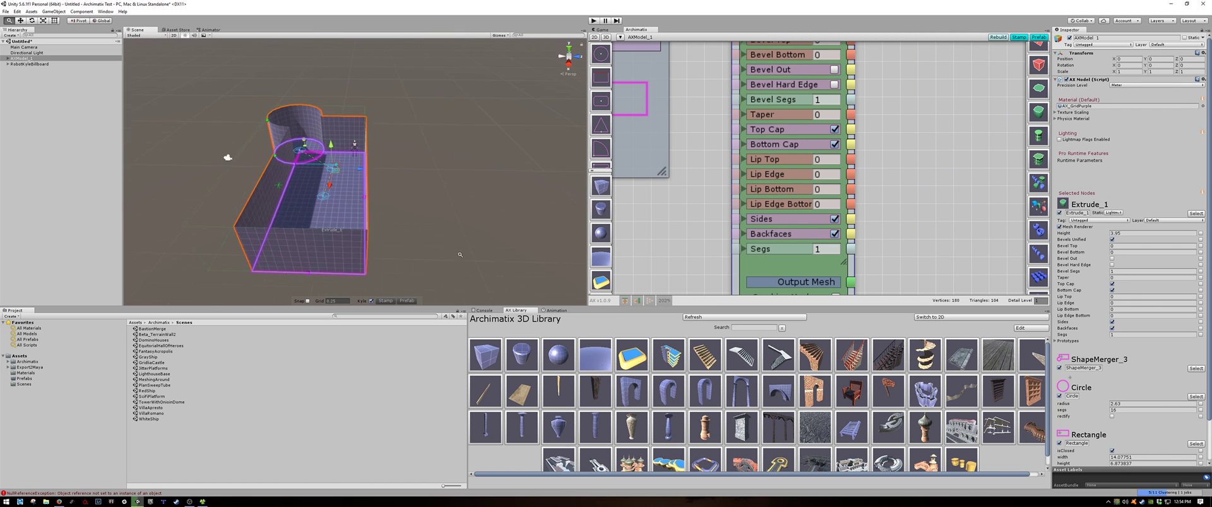
Disable Sides on the Extrude node and inspect the extruded room from several angles.
alt+drag(496, 247, 469, 207)
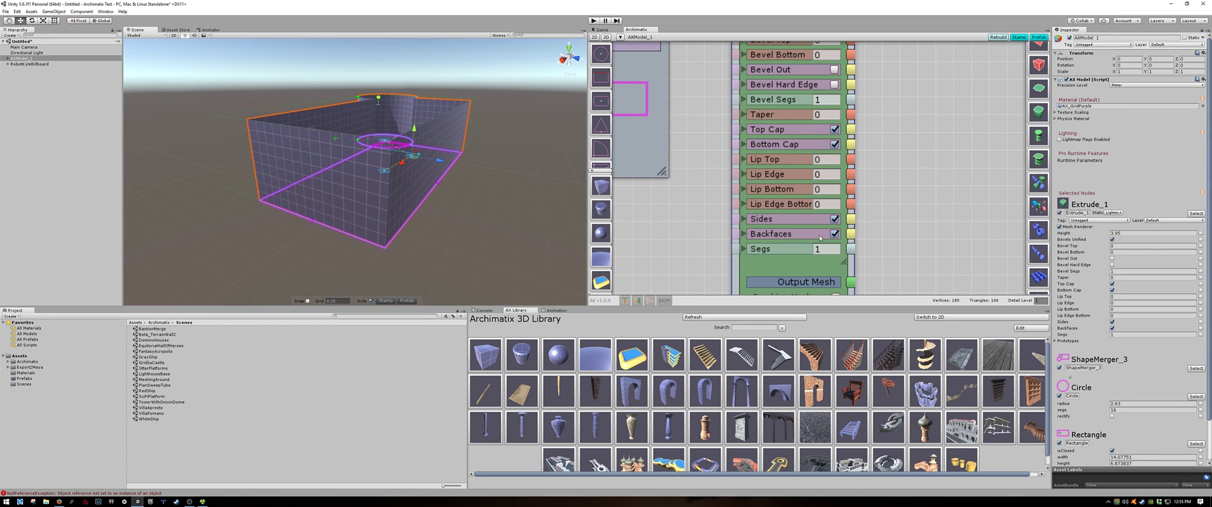
click(835, 219)
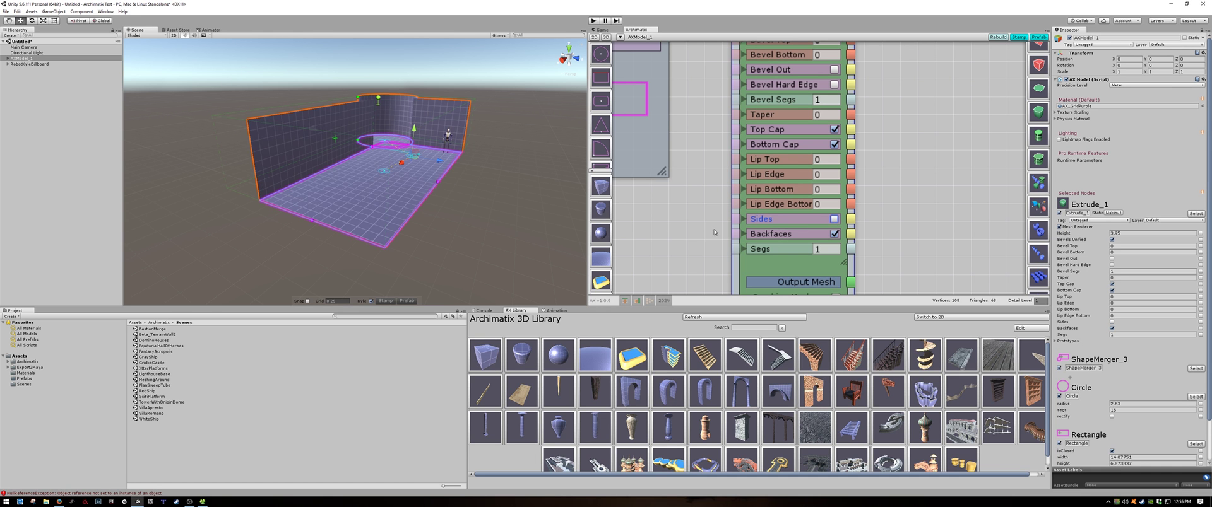
alt+drag(453, 210, 228, 221)
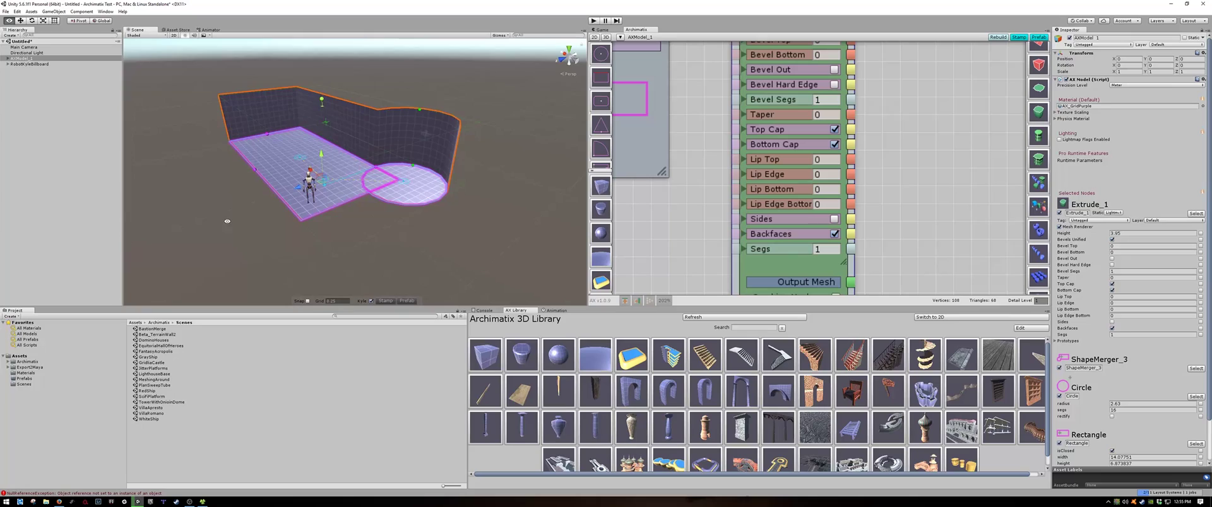
alt+right_drag(229, 222, 290, 232)
alt+drag(290, 231, 403, 262)
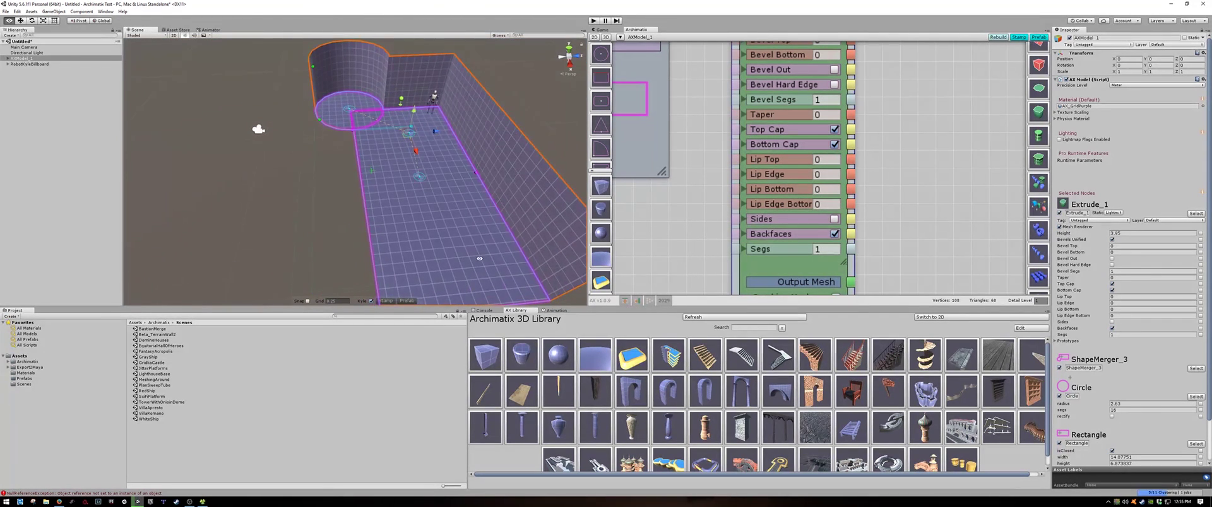
alt+right_drag(403, 262, 349, 250)
scroll(690, 238, down, 5)
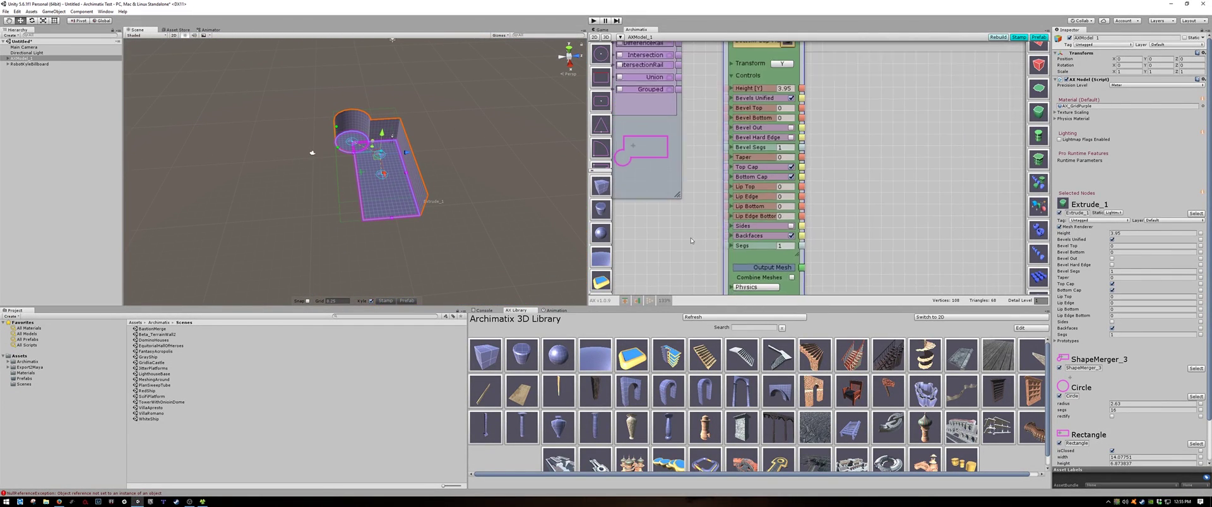
Move the ShapeMerger node lower and farther from the Extrude node to make room in the graph.
middle_drag(690, 241, 782, 284)
scroll(780, 224, down, 3)
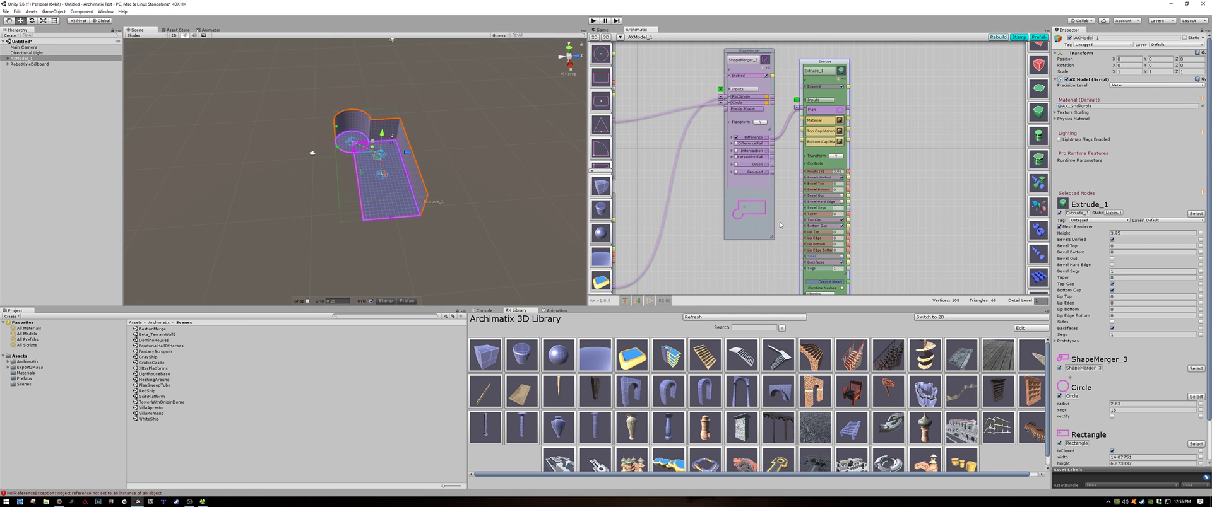
alt+middle_drag(771, 228, 855, 231)
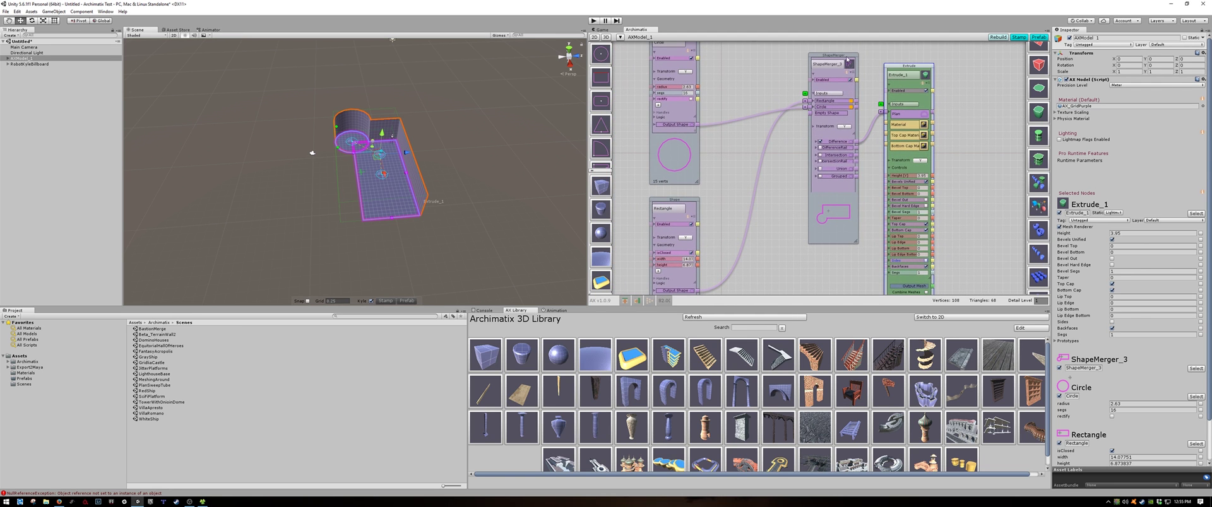
drag(846, 60, 836, 101)
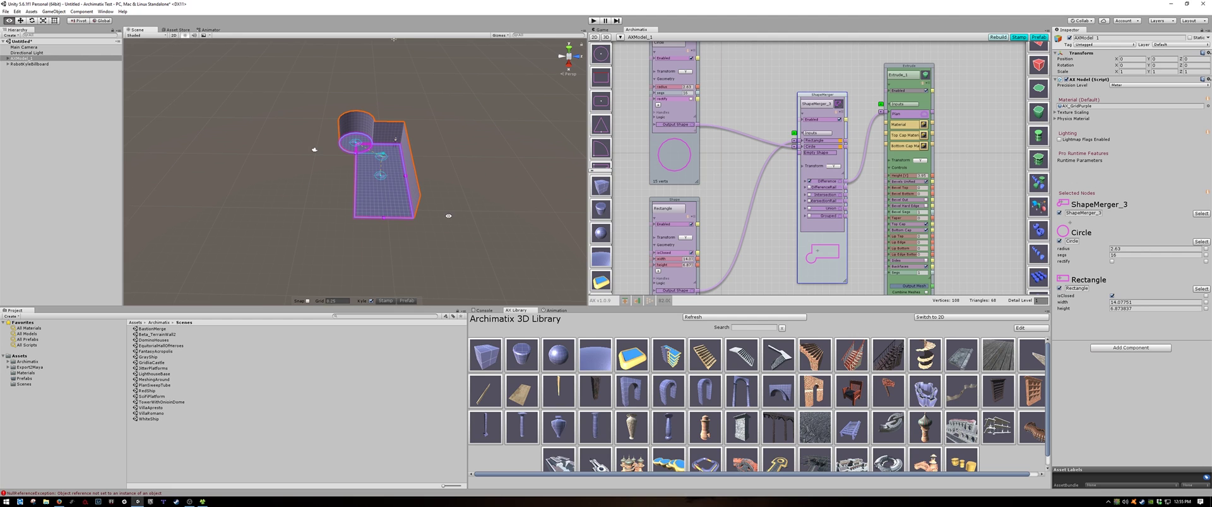
Add a second Circle shape as a ShapeMerger input and place its node beside the first Circle node.
click(600, 54)
drag(761, 95, 756, 52)
alt+drag(338, 248, 384, 250)
alt+right_drag(384, 250, 498, 260)
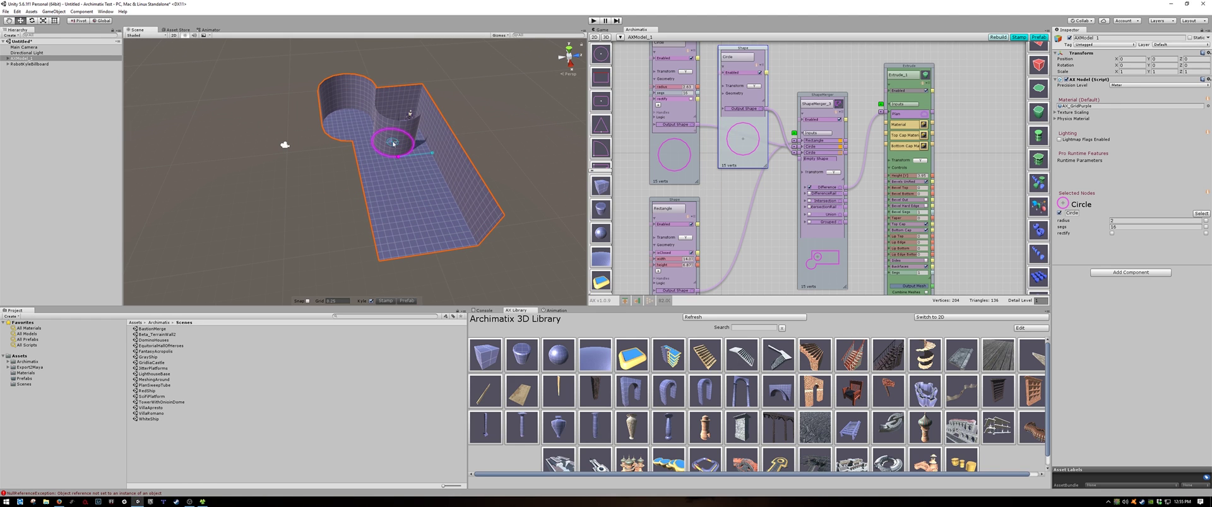
Move the new Circle to the other corner of the Rectangle's short end and make it additive in the ShapeMerger.
drag(393, 143, 408, 126)
alt+drag(487, 177, 484, 214)
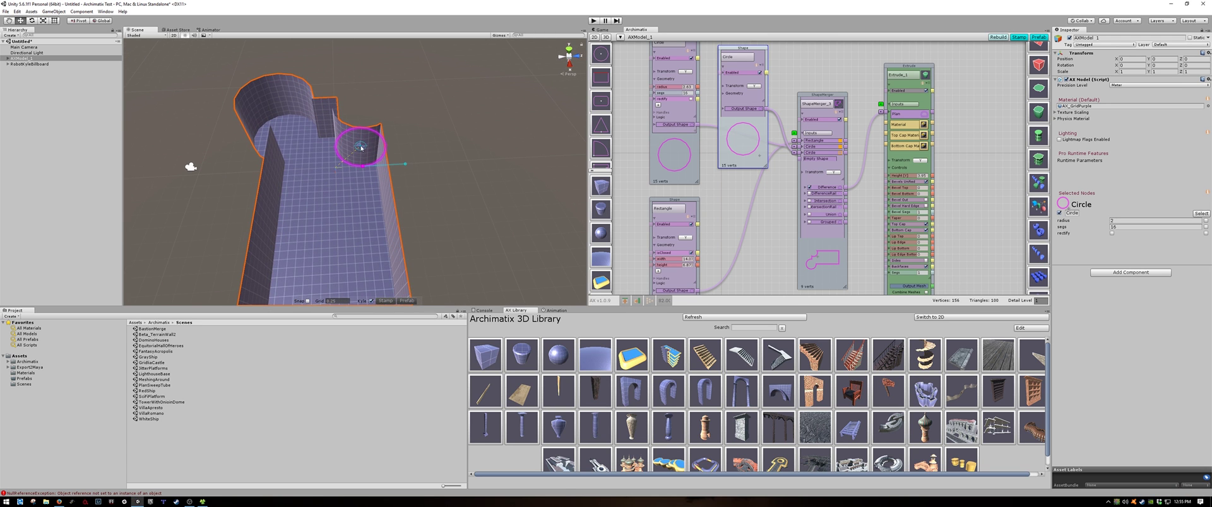
scroll(851, 177, up, 6)
scroll(850, 177, up, 3)
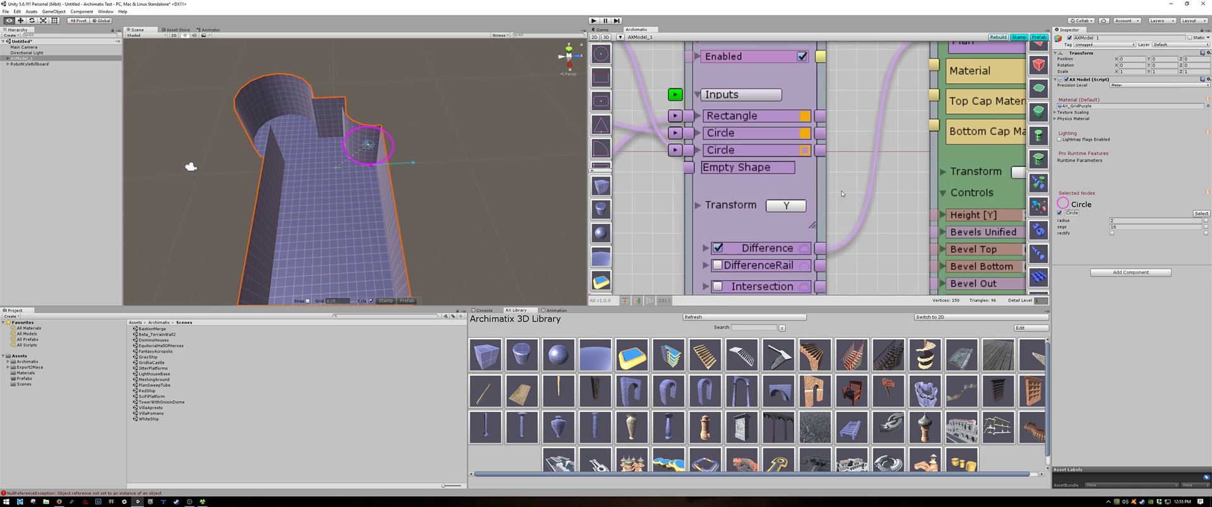
click(813, 163)
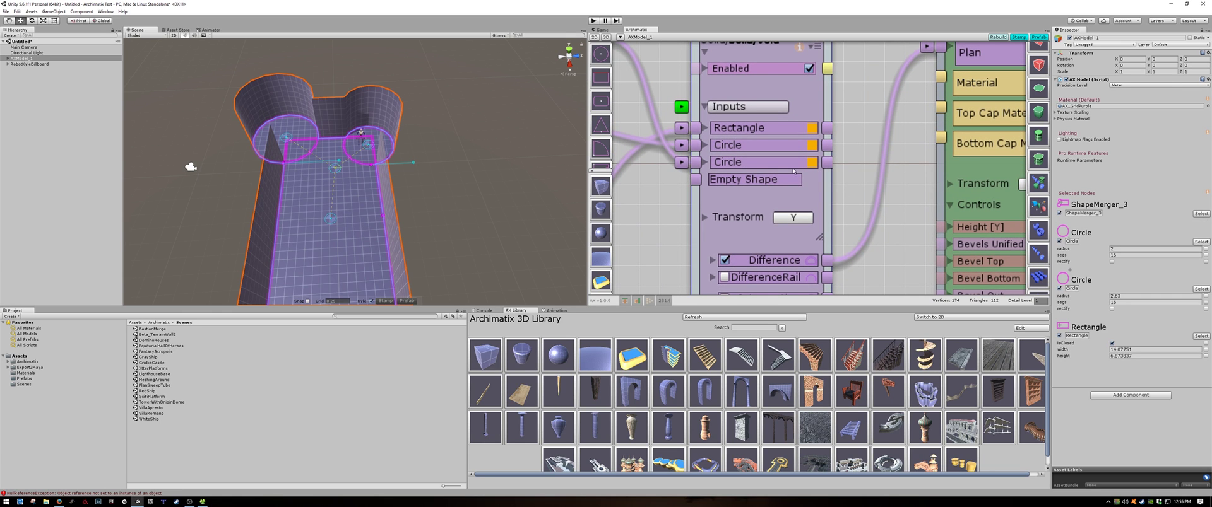
Slide the new Circle along the Rectangle's long side, away from the corner.
scroll(414, 221, down, 4)
alt+drag(414, 222, 465, 235)
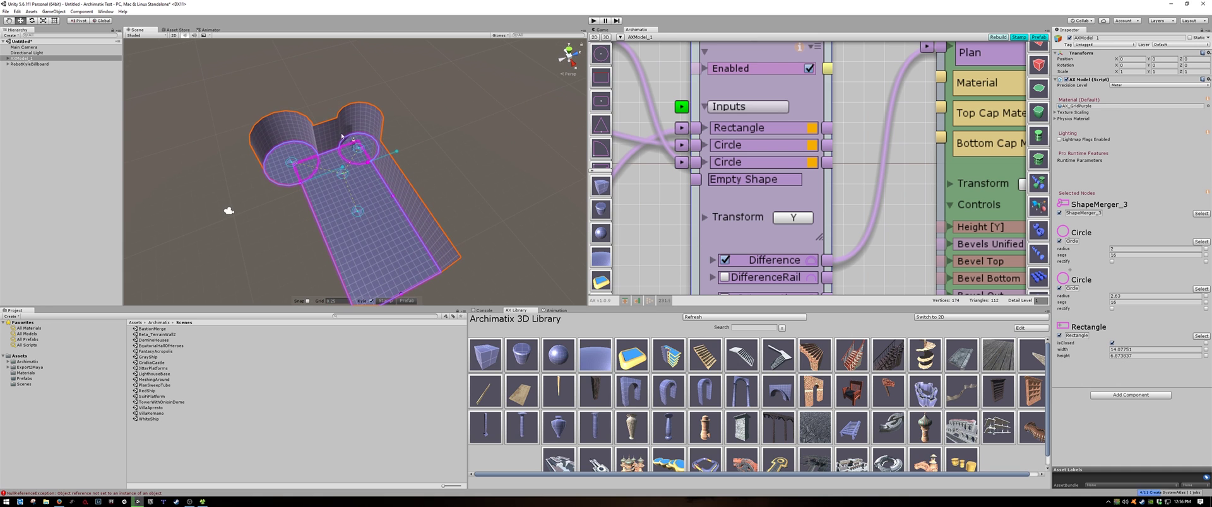
drag(358, 149, 391, 187)
alt+drag(489, 222, 405, 212)
Enlarge the second Circle's radius to about 3.72 and shift it slightly outward along the Rectangle's long side.
scroll(405, 213, up, 5)
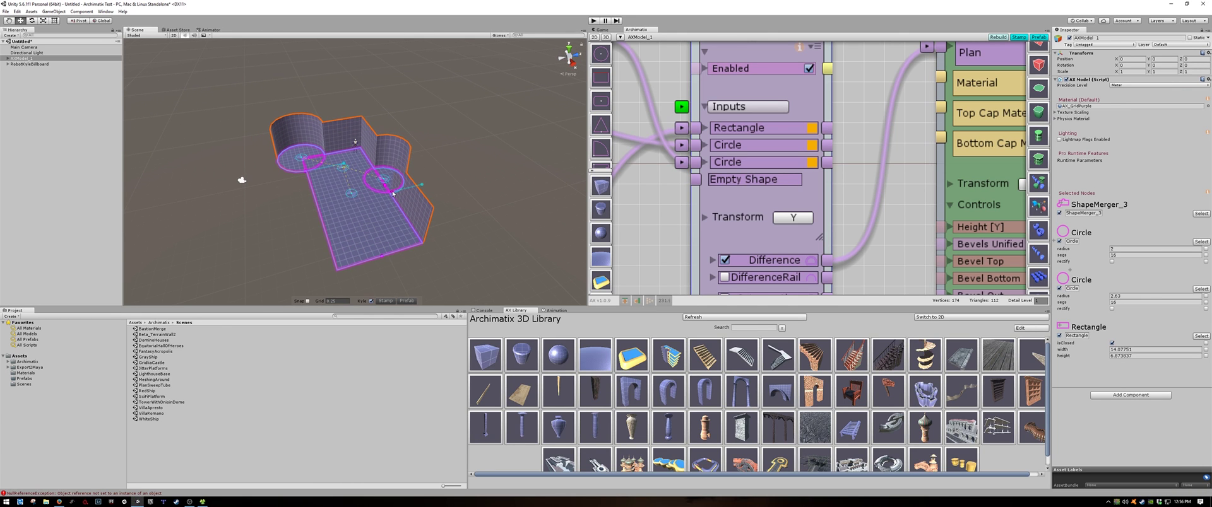
drag(392, 193, 414, 201)
scroll(401, 241, up, 6)
scroll(415, 197, up, 4)
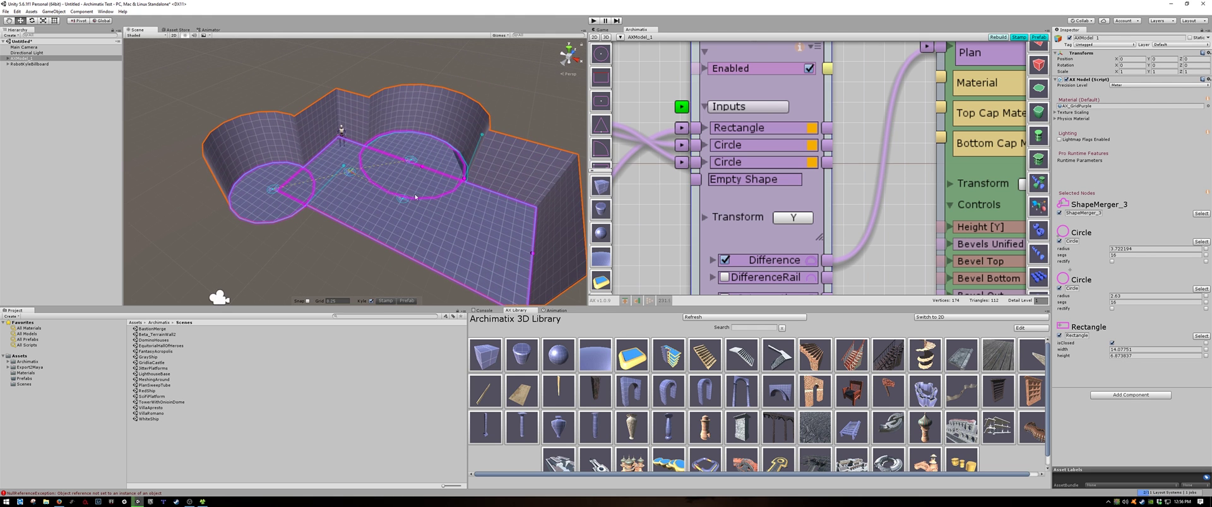
drag(411, 162, 427, 168)
mouse_move(411, 267)
alt+mouse_down()
mouse_move(377, 223)
mouse_move(392, 256)
alt+mouse_up()
Spread the two Circle nodes apart side by side so that their Geometry parameters are both accessible.
scroll(704, 202, down, 10)
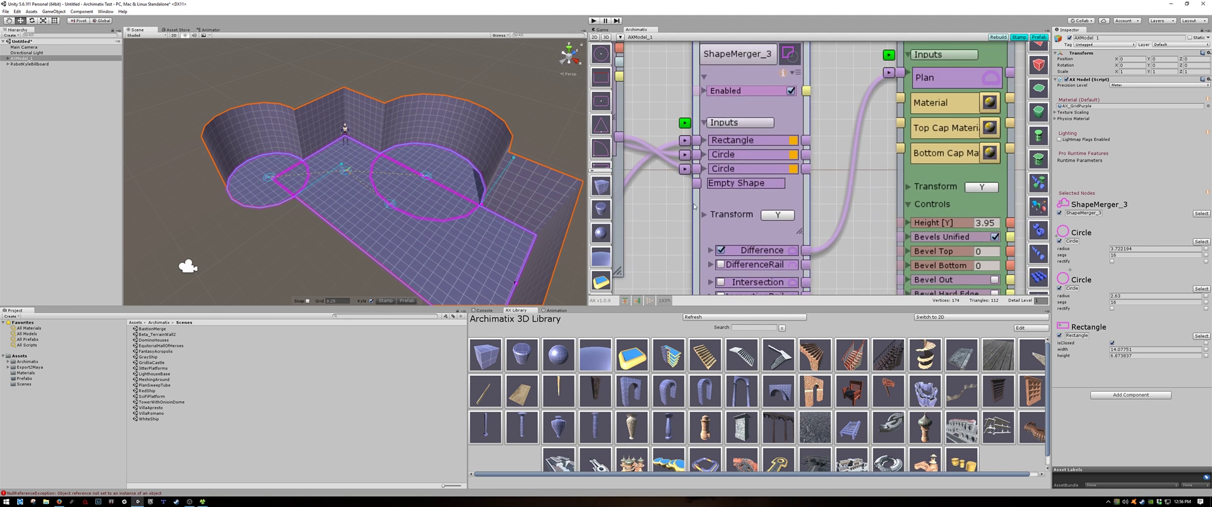
scroll(648, 210, down, 7)
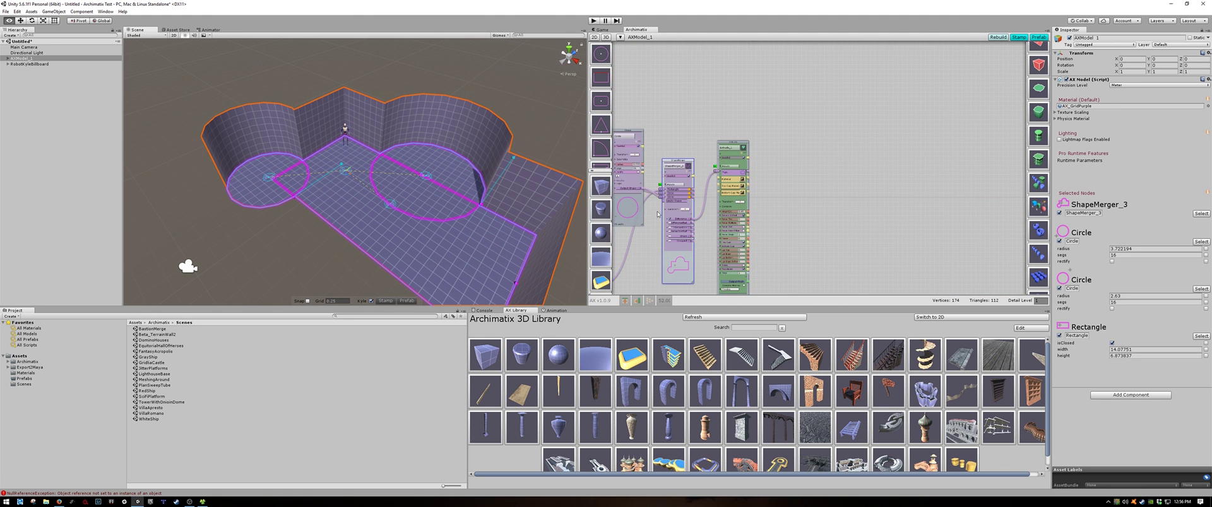
middle_drag(648, 210, 791, 198)
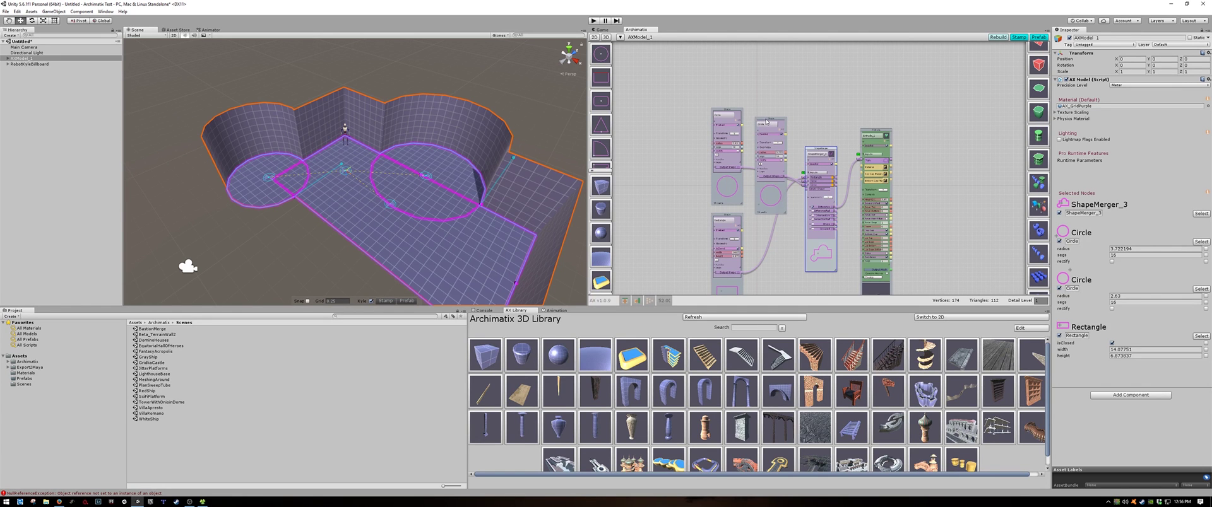
drag(766, 122, 713, 105)
scroll(703, 151, up, 3)
scroll(703, 151, up, 4)
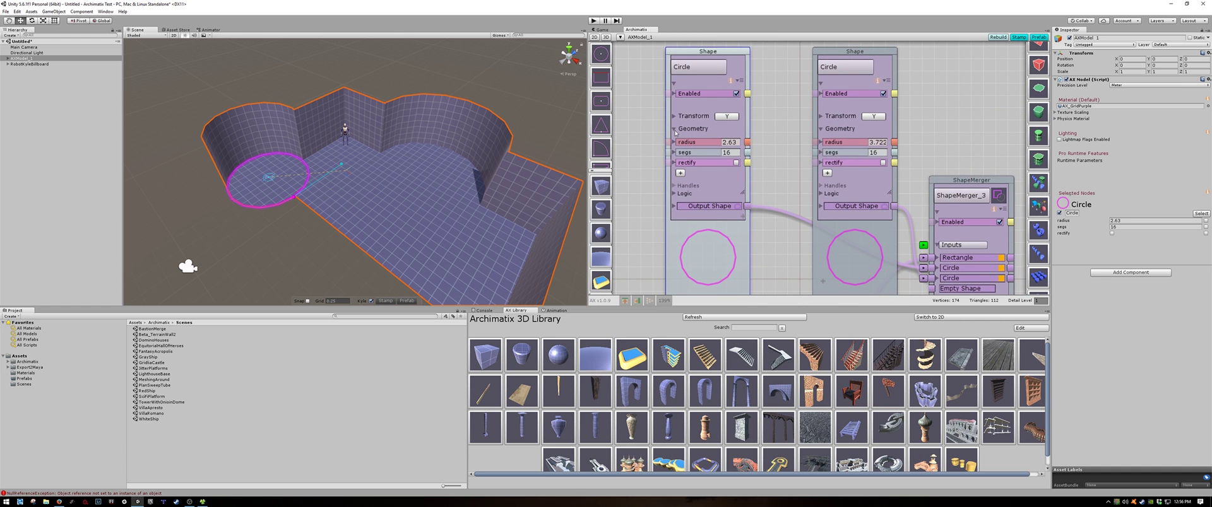
Relate the first Circle's radius to the second Circle's radius, and resize the linked circles to a radius of about 1.95.
middle_drag(784, 157, 761, 167)
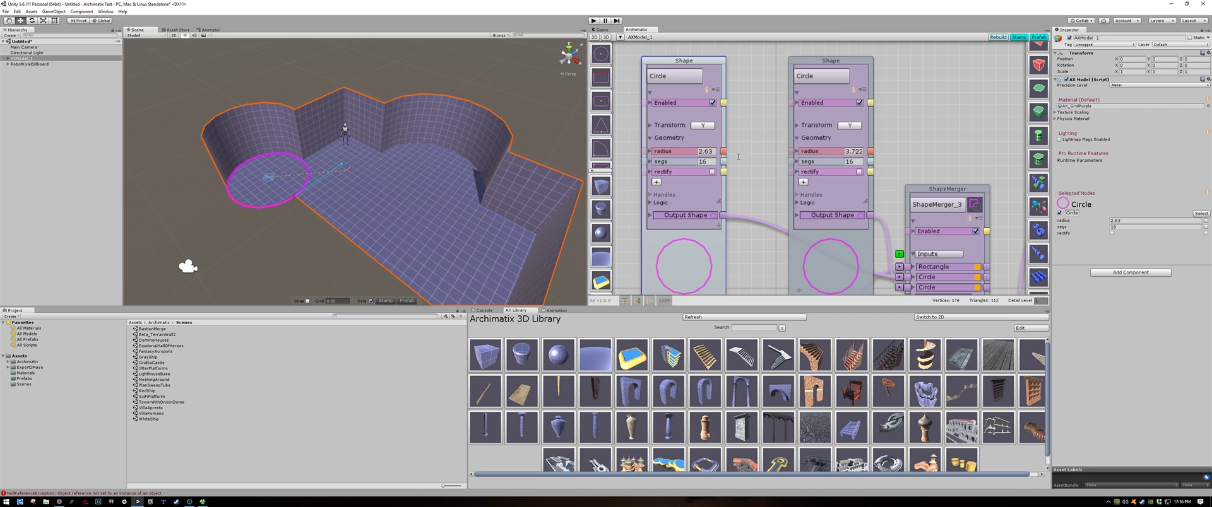
drag(724, 153, 793, 151)
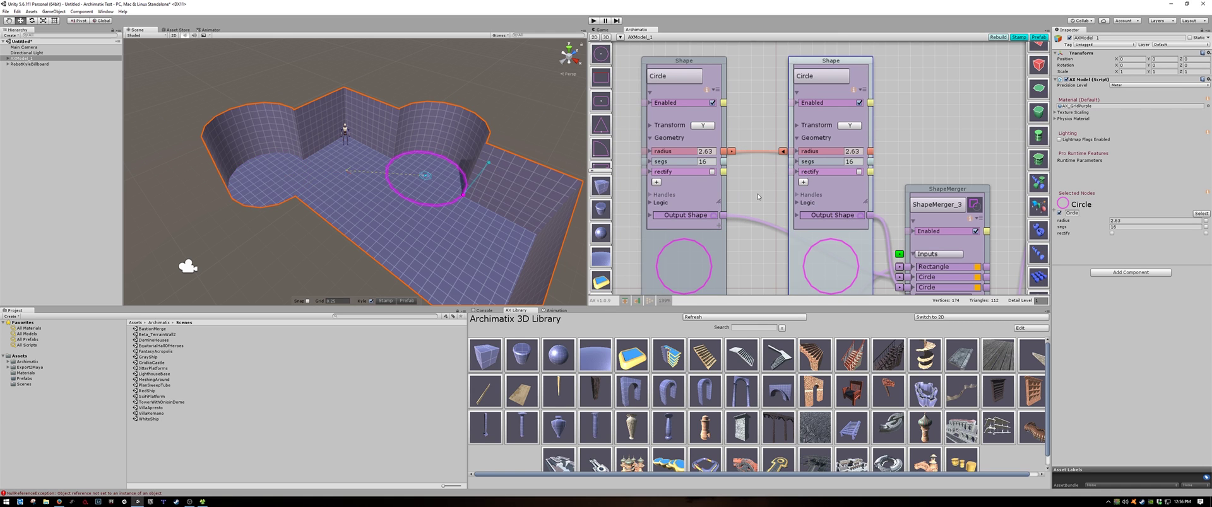
mouse_move(461, 197)
mouse_down()
mouse_move(482, 211)
mouse_move(492, 202)
mouse_move(458, 198)
mouse_move(455, 232)
mouse_move(460, 215)
mouse_move(445, 206)
mouse_up()
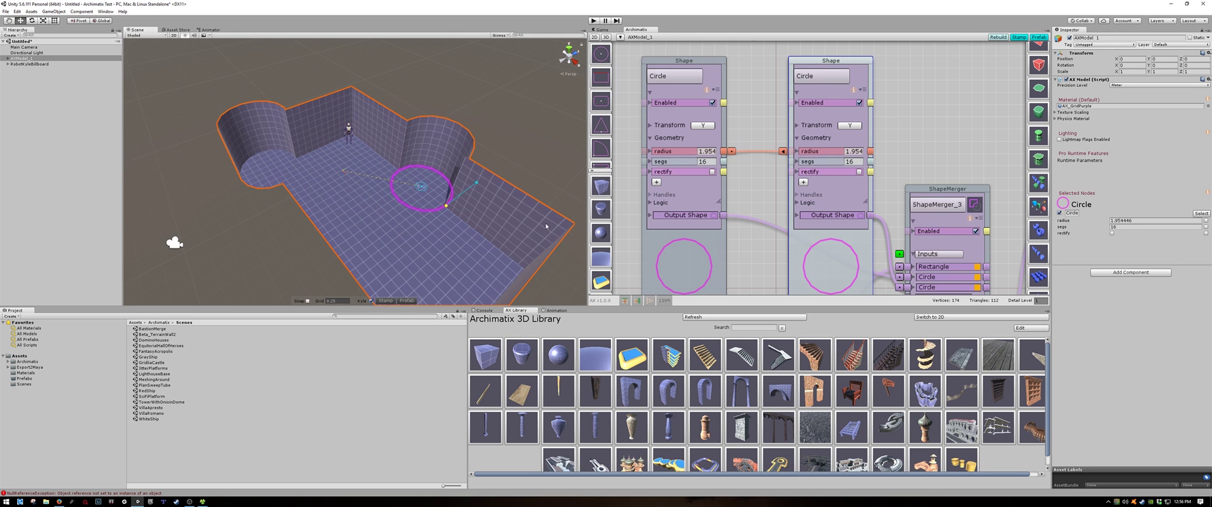
Edit the relation between the two radii, setting its expressions to Circle.radius*2 and Circle.radius/2, and save it.
scroll(750, 190, down, 2)
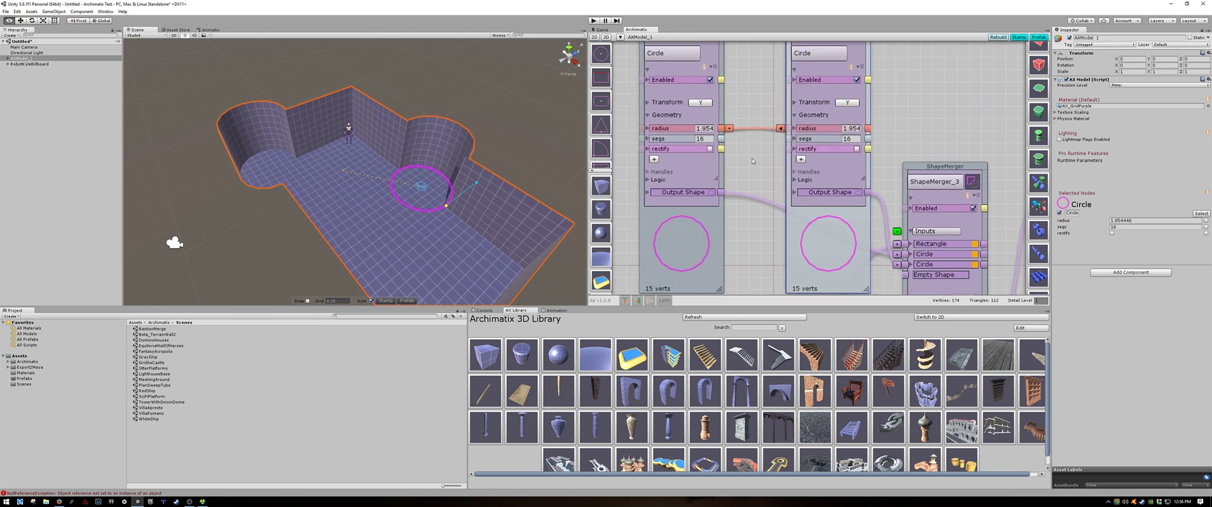
click(751, 124)
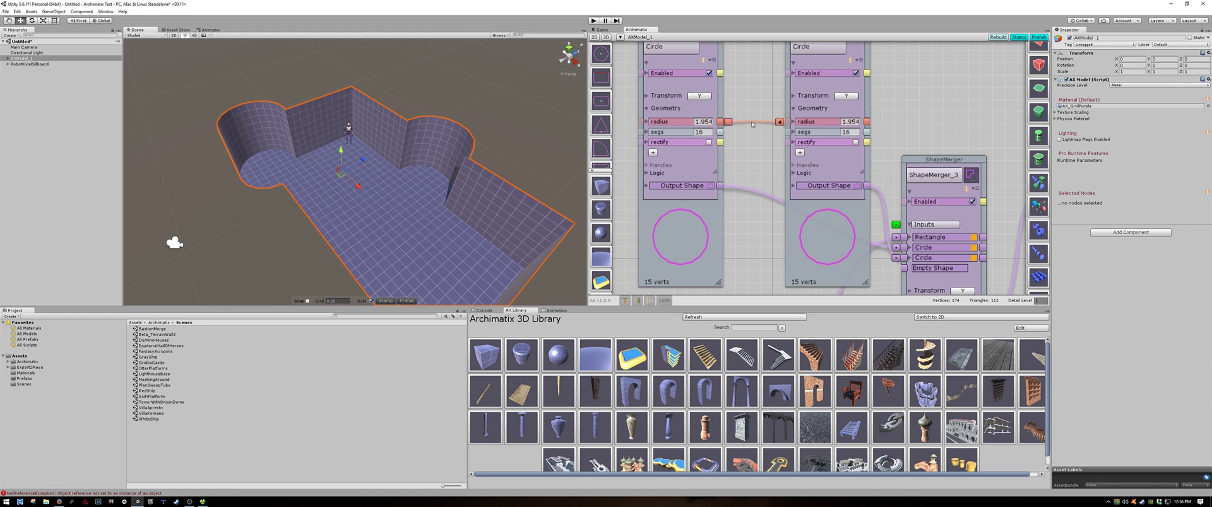
click(752, 124)
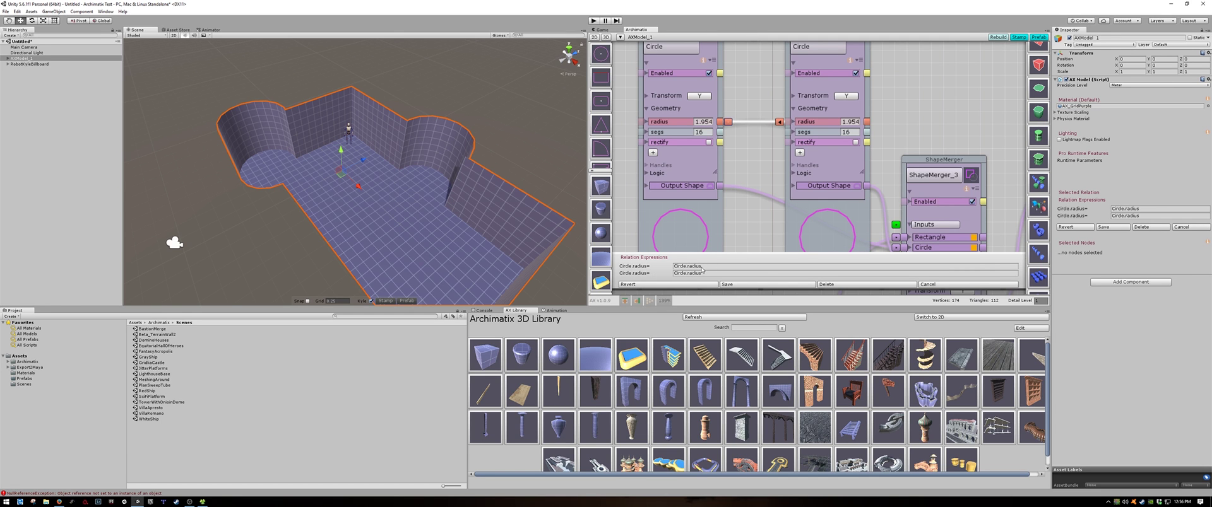
scroll(781, 220, up, 4)
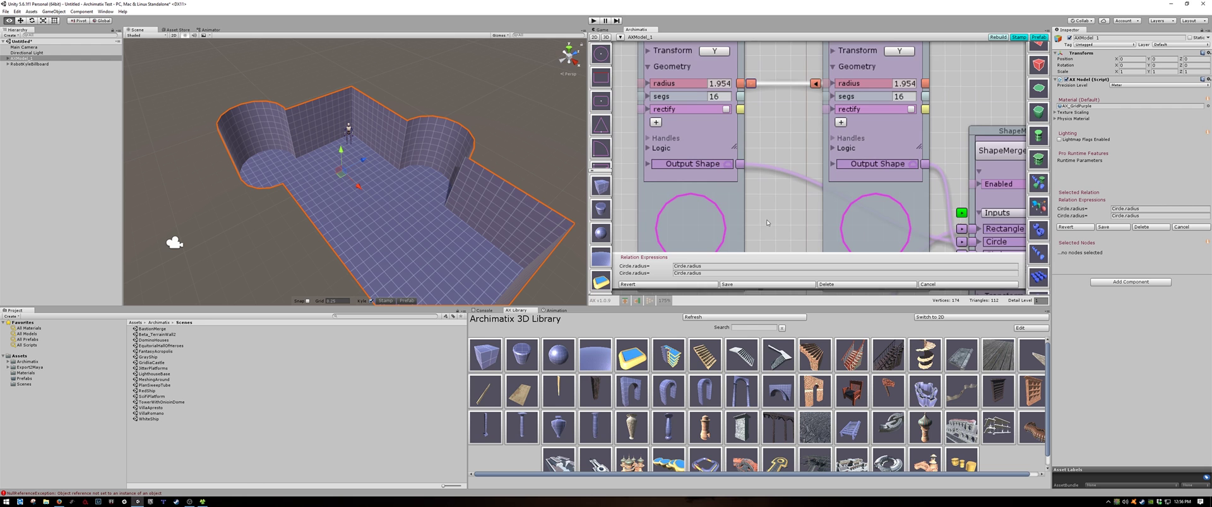
scroll(781, 220, down, 3)
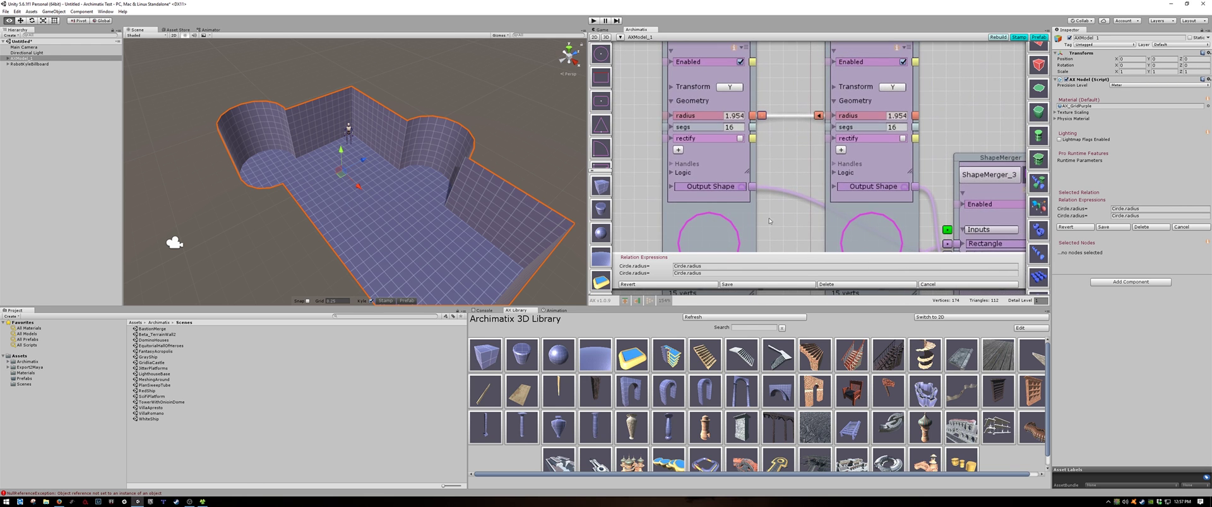
scroll(778, 245, down, 3)
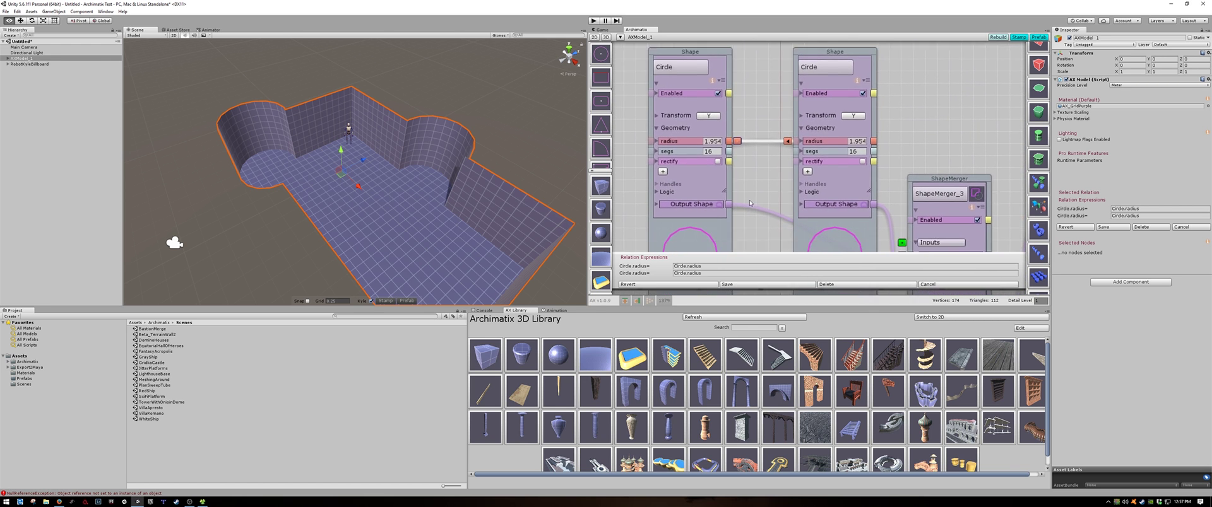
scroll(733, 214, up, 3)
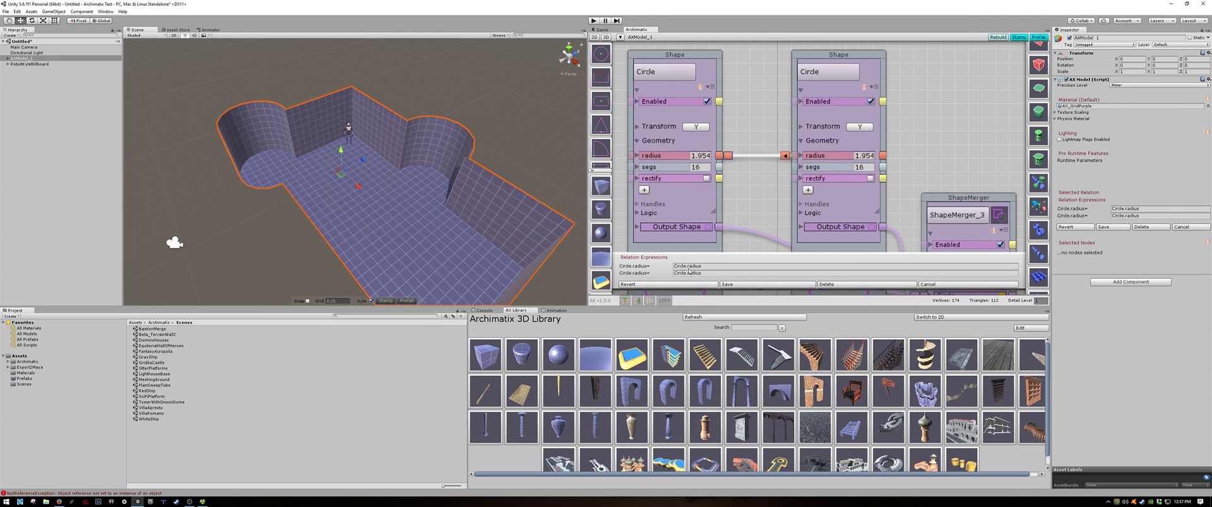
click(706, 268)
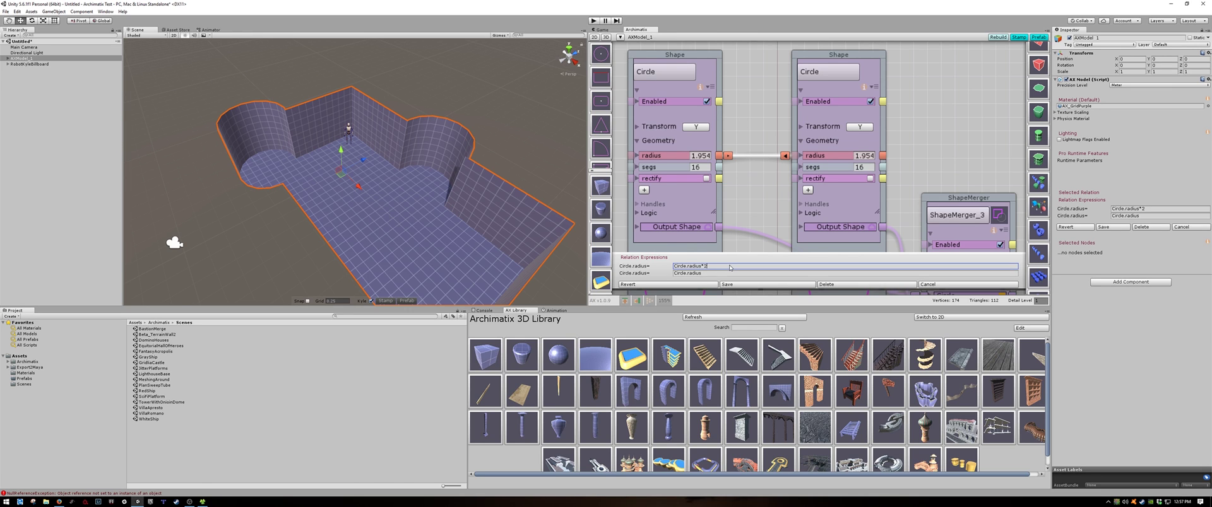
click(720, 274)
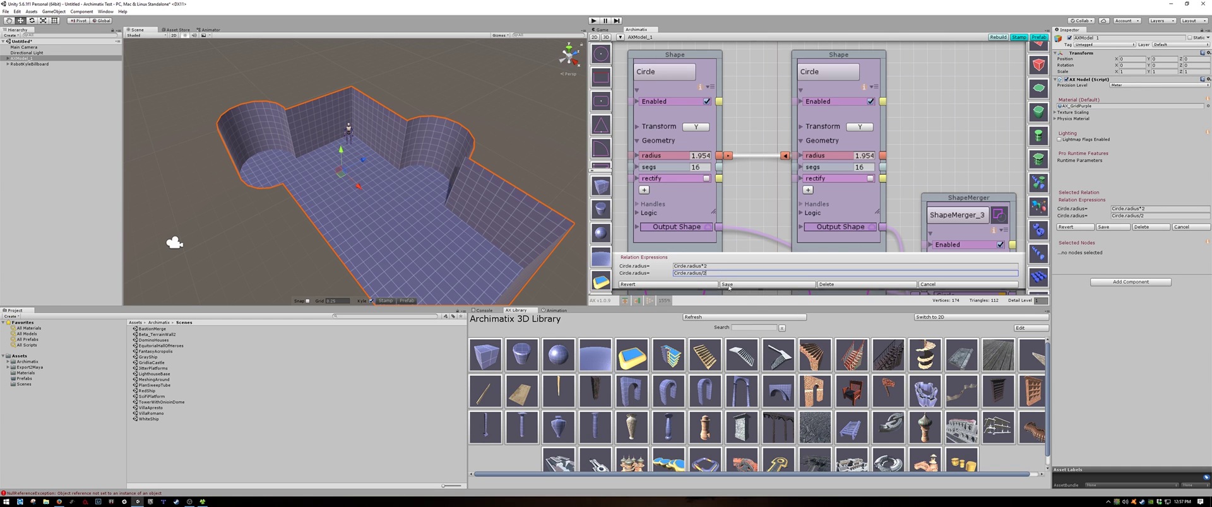
click(727, 285)
Rebuild the model to apply the edited radius relation.
alt+drag(381, 232, 467, 211)
scroll(425, 230, up, 2)
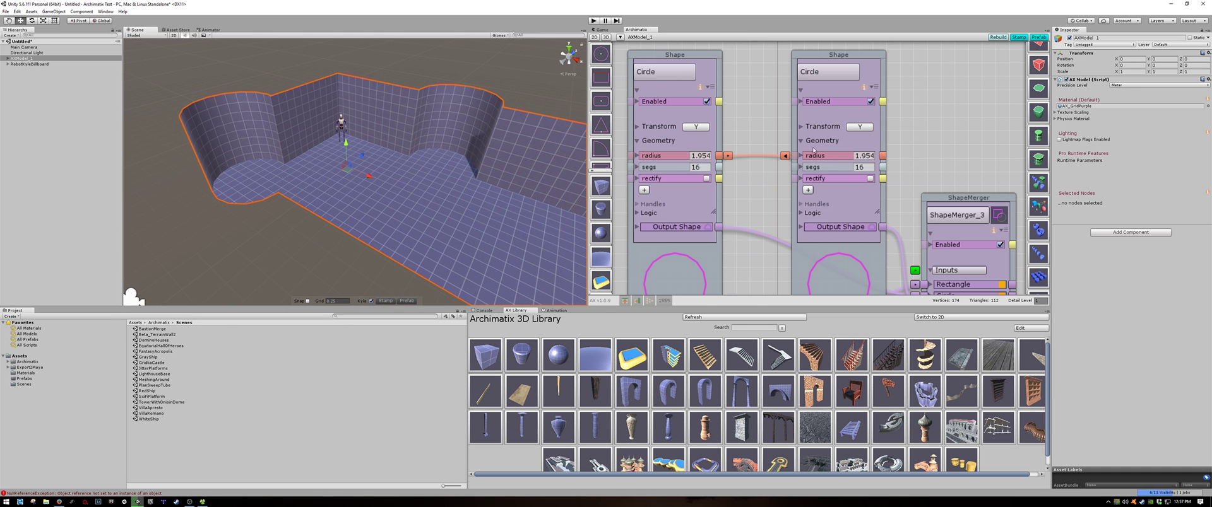
click(997, 38)
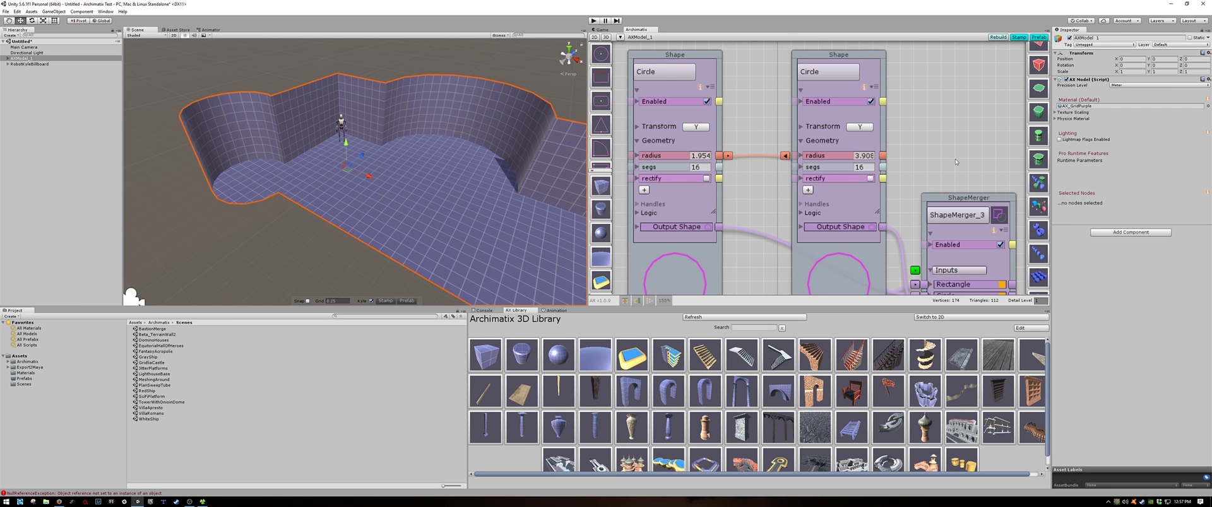
Select the extruded room and shrink the larger Circle's radius to about 3.77 in the scene.
alt+drag(518, 118, 430, 149)
click(430, 149)
alt+drag(294, 242, 284, 237)
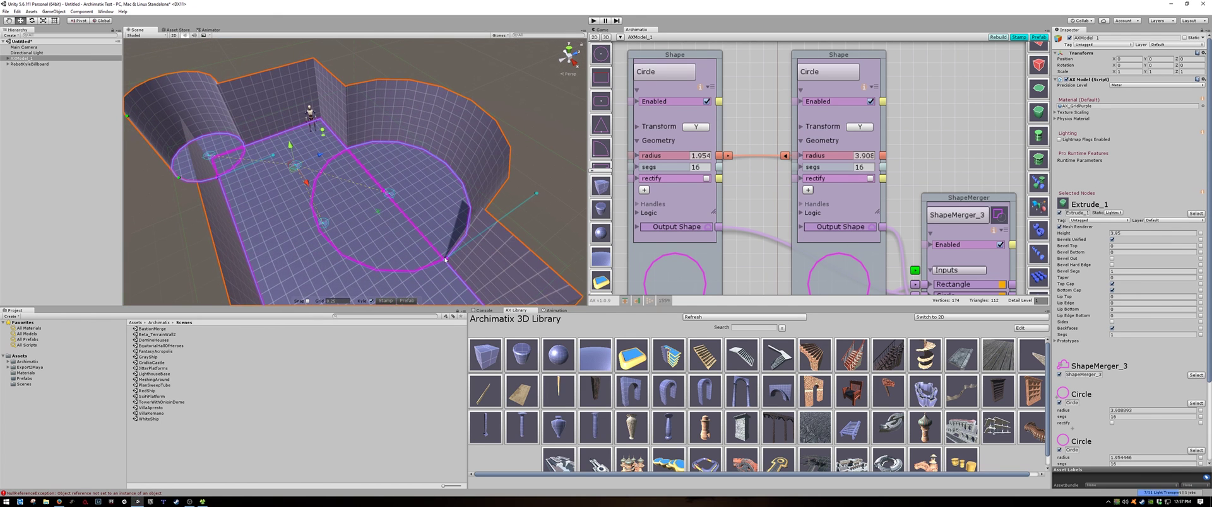
mouse_move(447, 259)
mouse_down()
mouse_move(421, 225)
mouse_move(443, 253)
mouse_up()
alt+drag(353, 241, 279, 229)
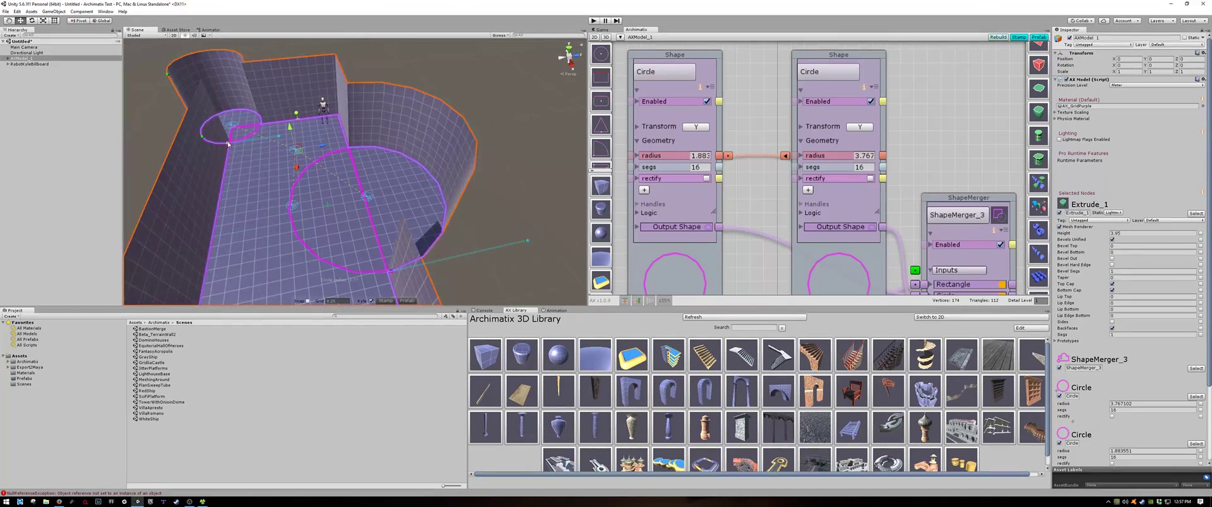
Enlarge the smaller Circle in the scene to a radius of about 2.87, scaling the linked Circle to about 5.74.
drag(230, 146, 229, 157)
scroll(402, 211, down, 8)
alt+drag(403, 208, 371, 203)
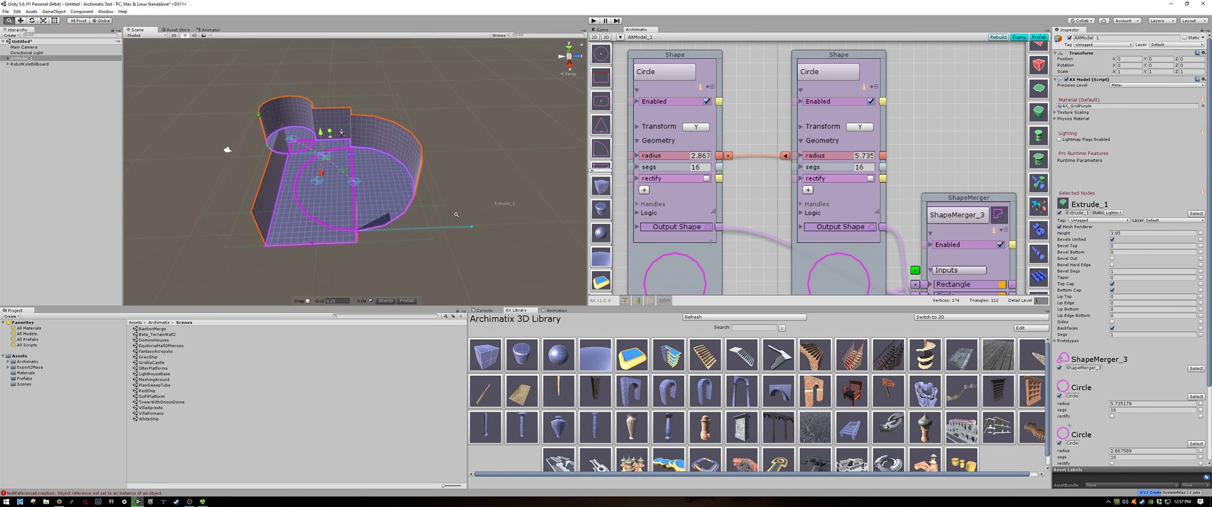
Shift the larger Circle's node slightly in the graph and deselect the model in the scene.
scroll(371, 204, up, 3)
drag(820, 57, 794, 58)
scroll(884, 239, down, 3)
scroll(884, 239, down, 1)
alt+drag(884, 238, 744, 166)
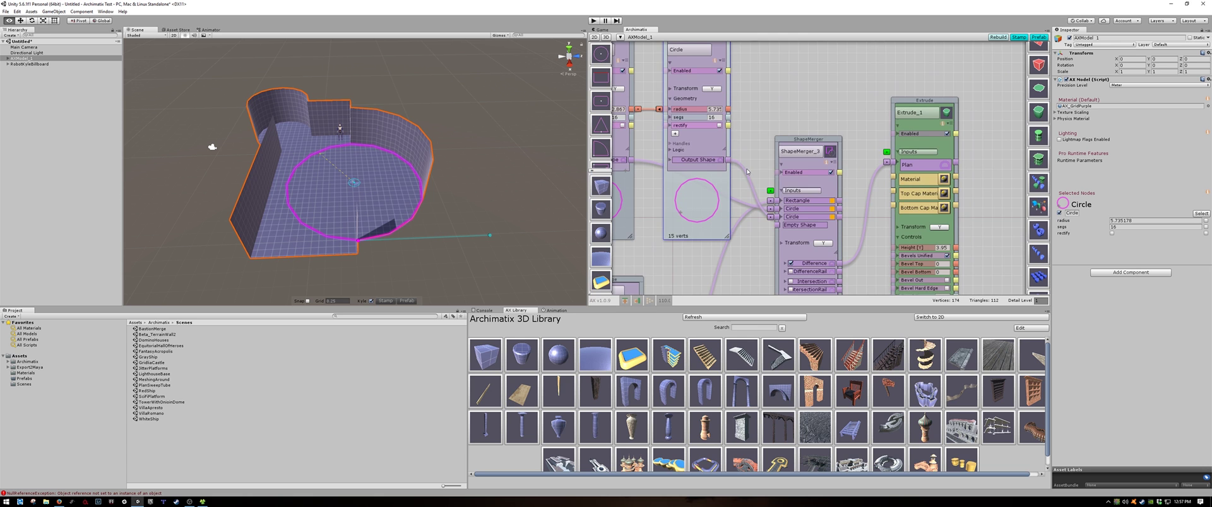
alt+scroll(759, 255, down, 2)
middle_drag(759, 255, 718, 199)
scroll(353, 170, down, 5)
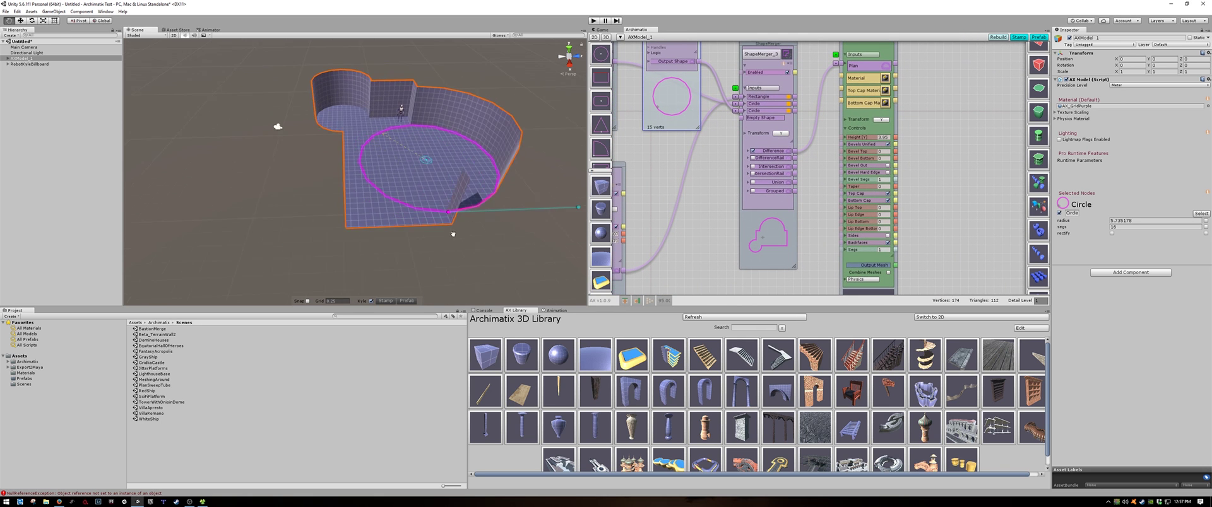
click(423, 244)
middle_drag(431, 241, 414, 260)
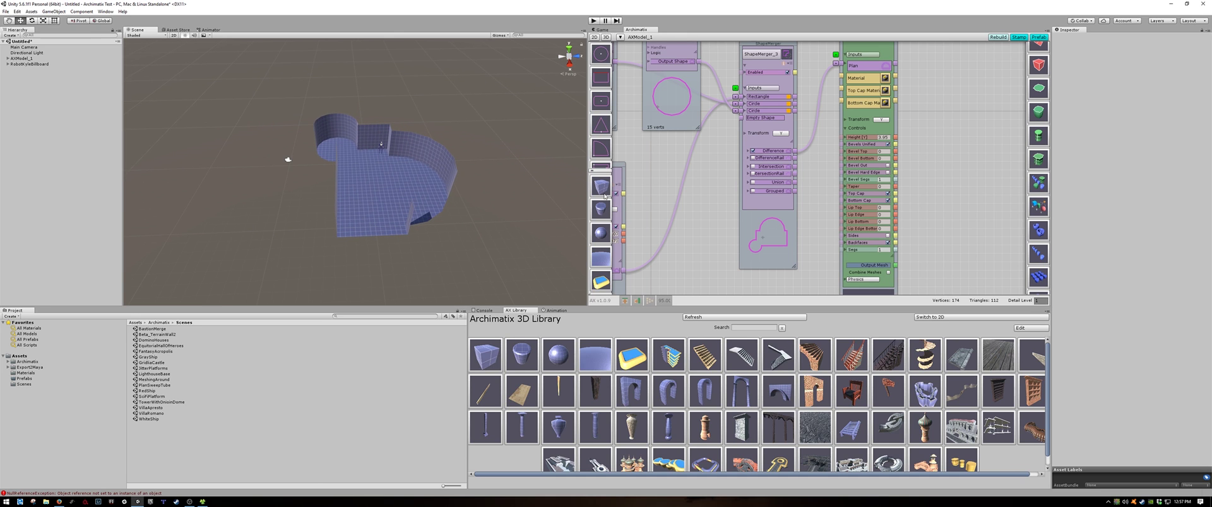
Add a RoundedRectangle shape as a further input of the ShapeMerger.
click(601, 103)
alt+drag(376, 238, 405, 233)
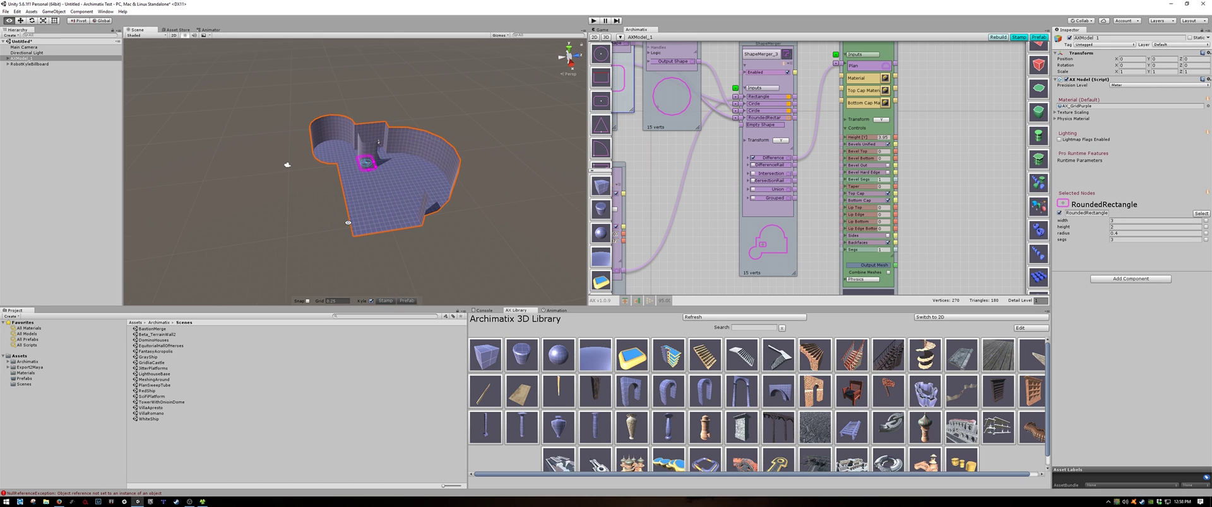
middle_drag(793, 125, 800, 191)
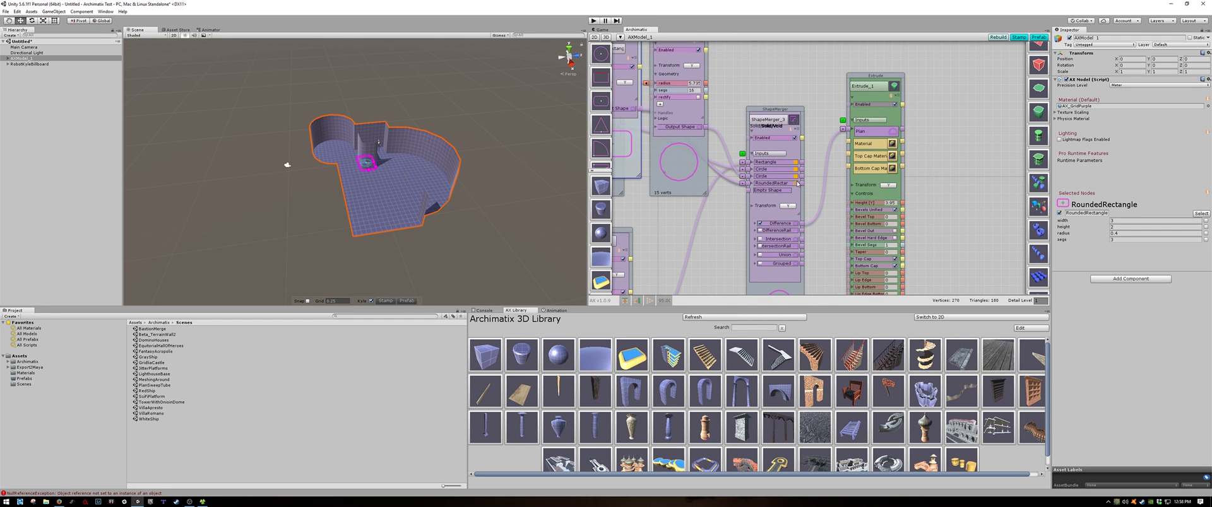
scroll(798, 189, up, 3)
middle_drag(637, 236, 678, 243)
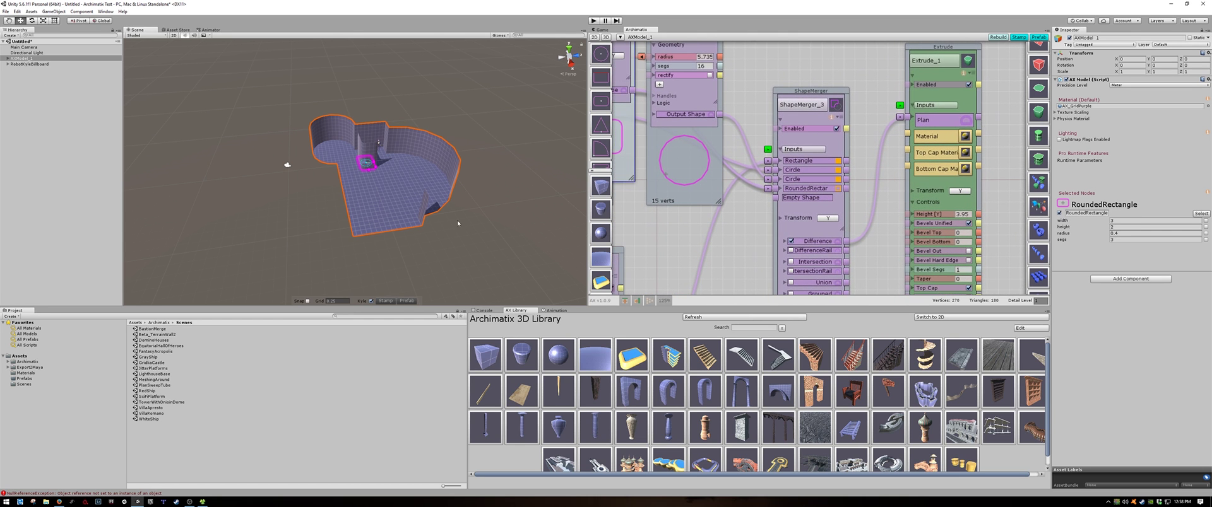
Move the RoundedRectangle onto the open floor of the room and resize it to about 1.7 by 1.3 as a pillar.
middle_drag(388, 164, 417, 183)
scroll(416, 183, up, 7)
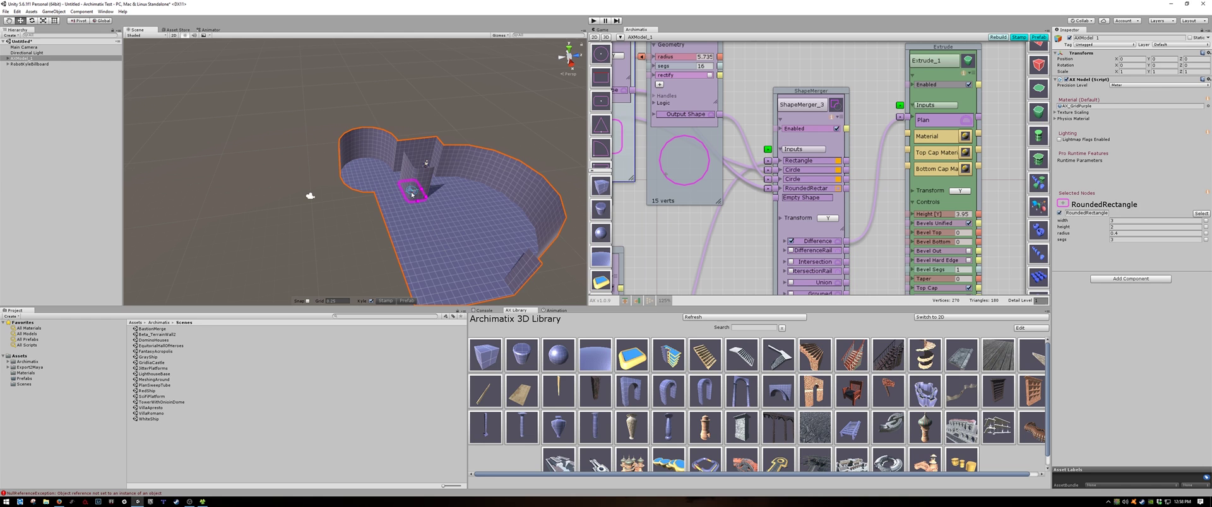
drag(412, 192, 449, 224)
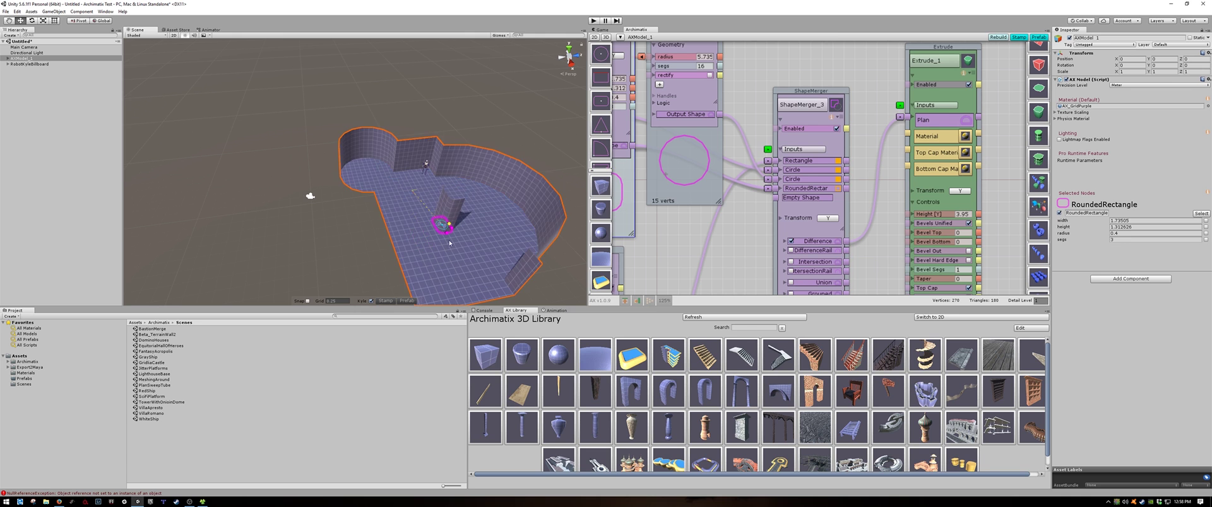
alt+drag(427, 257, 417, 212)
alt+right_drag(416, 212, 438, 217)
alt+drag(438, 218, 397, 221)
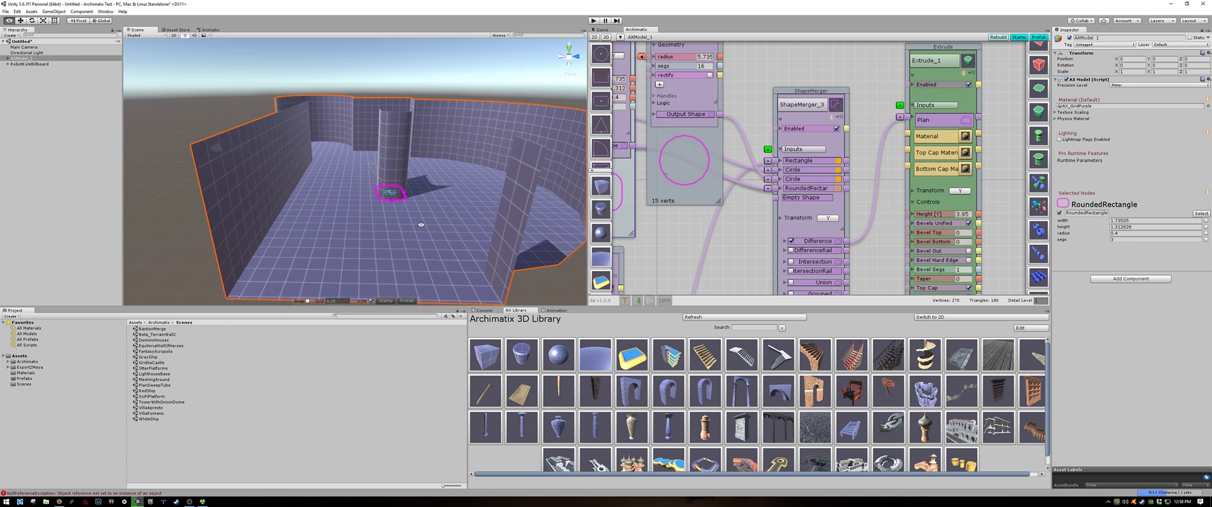
alt+right_drag(398, 221, 357, 227)
Spread the shape nodes apart in the graph, placing the Rectangle and RoundedRectangle nodes below the two Circle nodes.
scroll(709, 176, down, 3)
drag(825, 112, 872, 88)
drag(756, 135, 799, 107)
drag(712, 82, 755, 51)
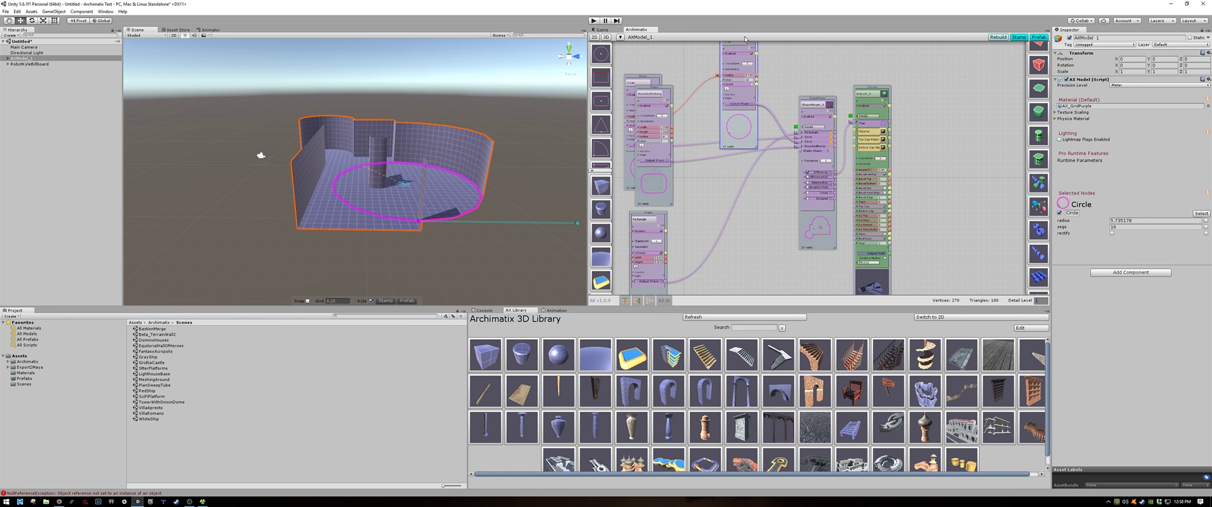
drag(658, 90, 756, 198)
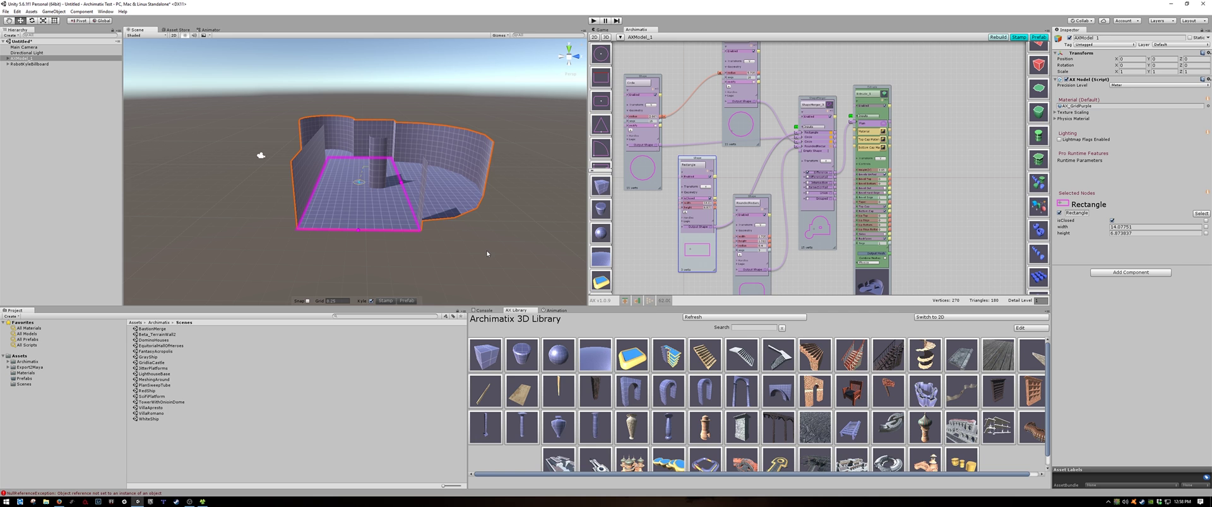
Add a Material node to the main Material input of the Extrude node and place it beside that node.
alt+drag(444, 252, 465, 273)
scroll(465, 274, up, 4)
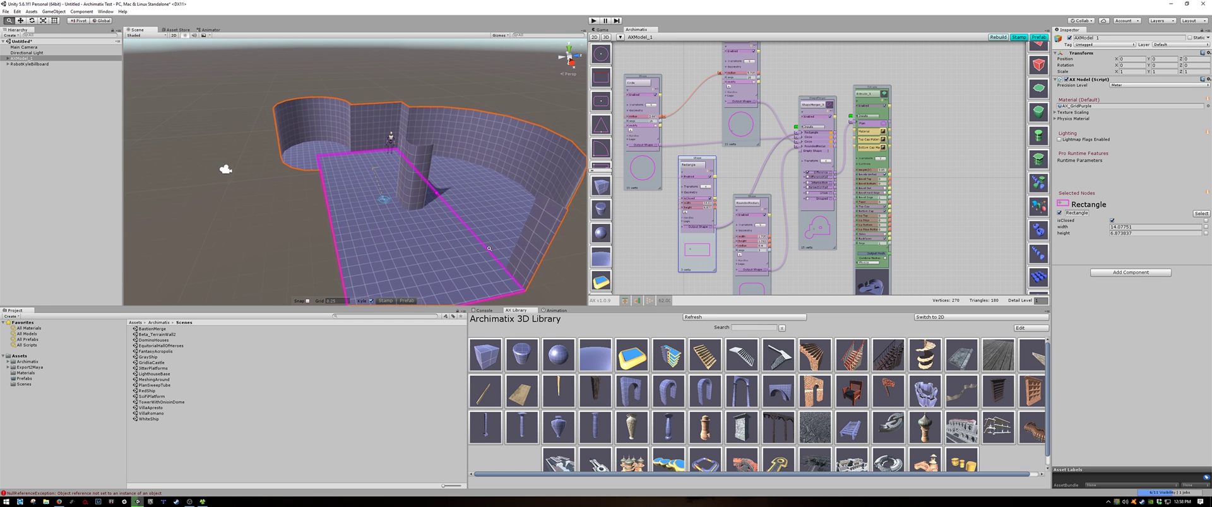
click(873, 89)
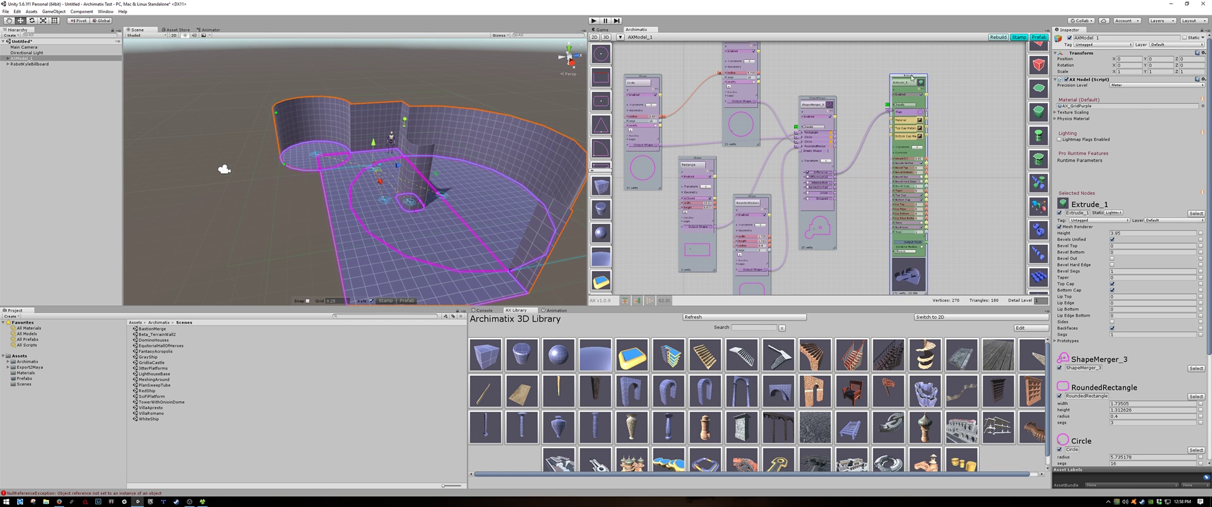
scroll(871, 101, up, 5)
scroll(946, 202, down, 3)
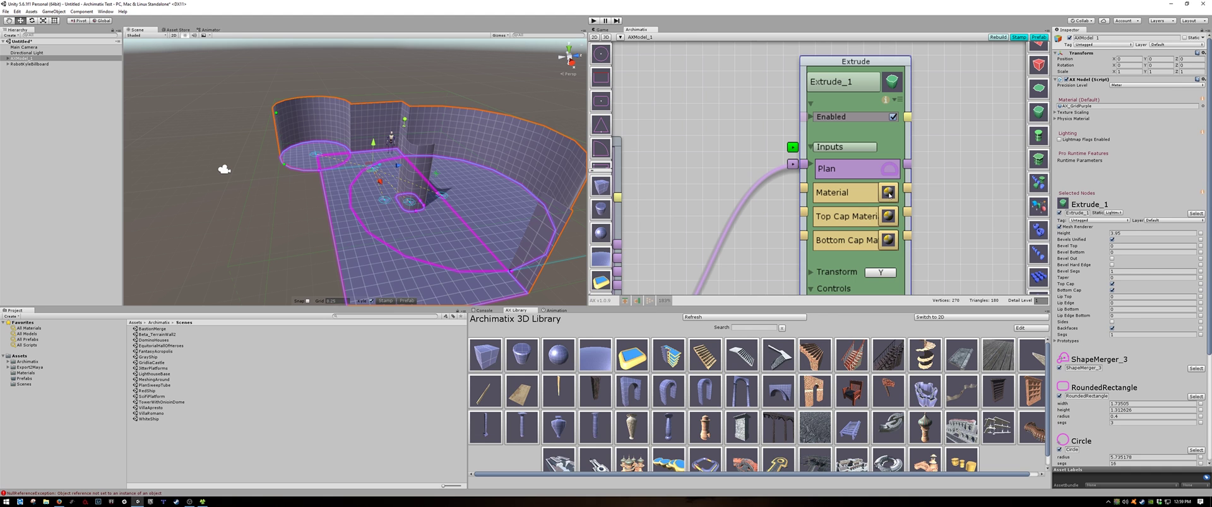
click(888, 193)
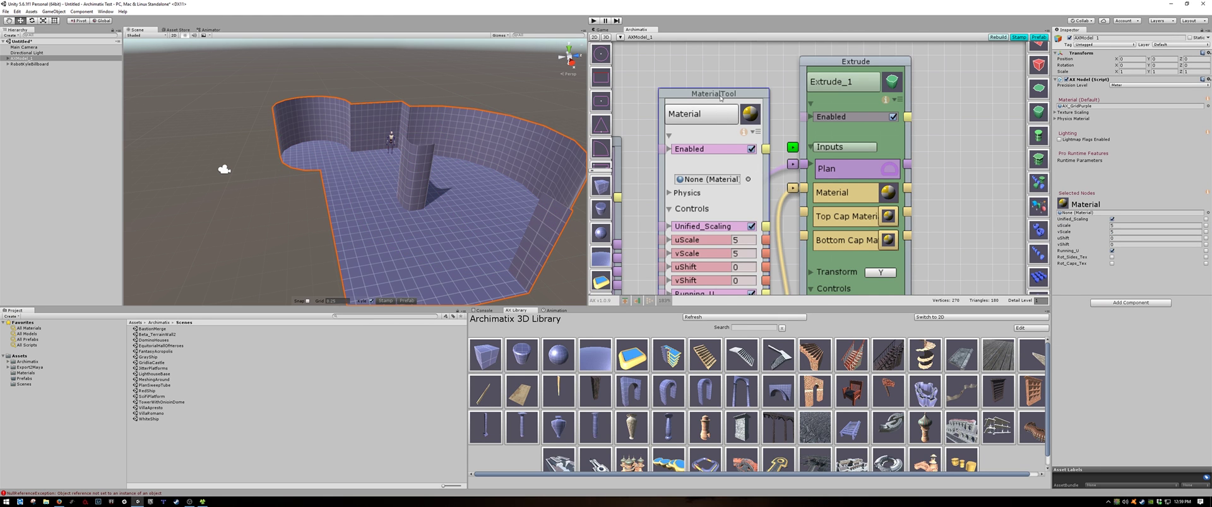
scroll(720, 98, down, 5)
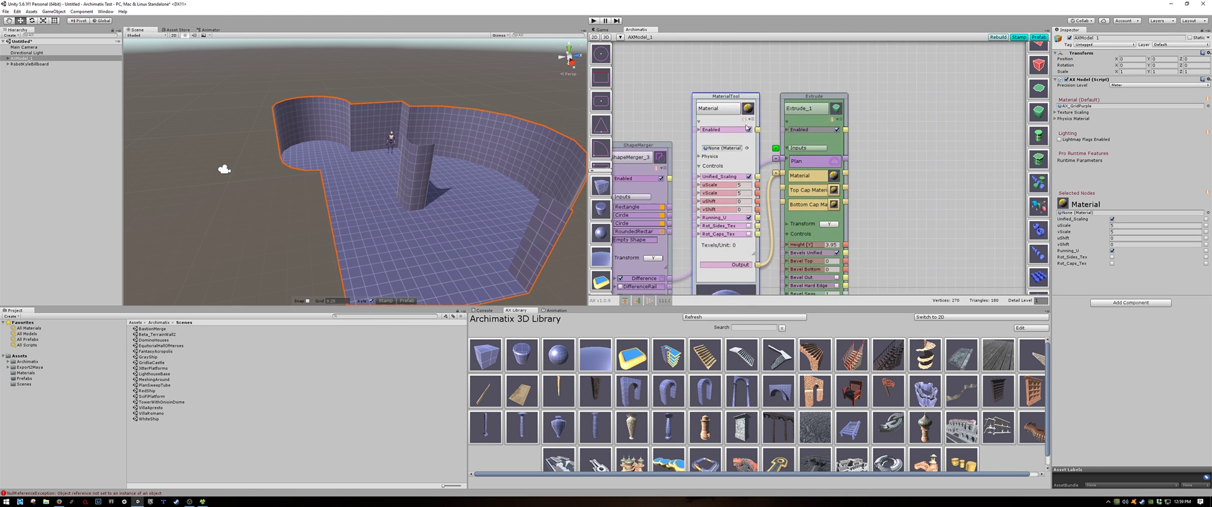
drag(734, 93, 729, 83)
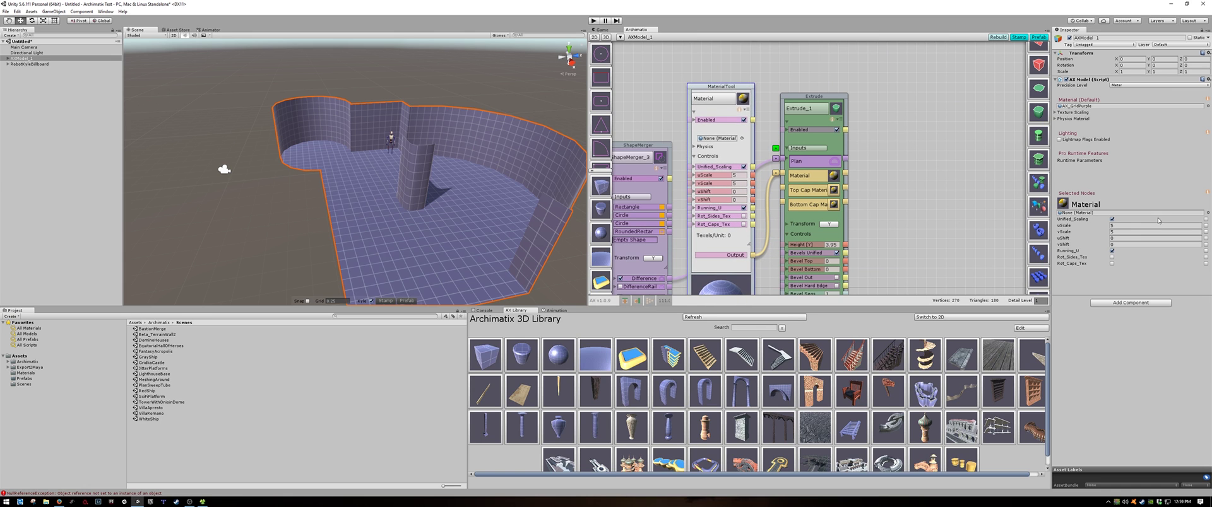
Assign the AX_BlockWall material to the new Material node.
click(1207, 213)
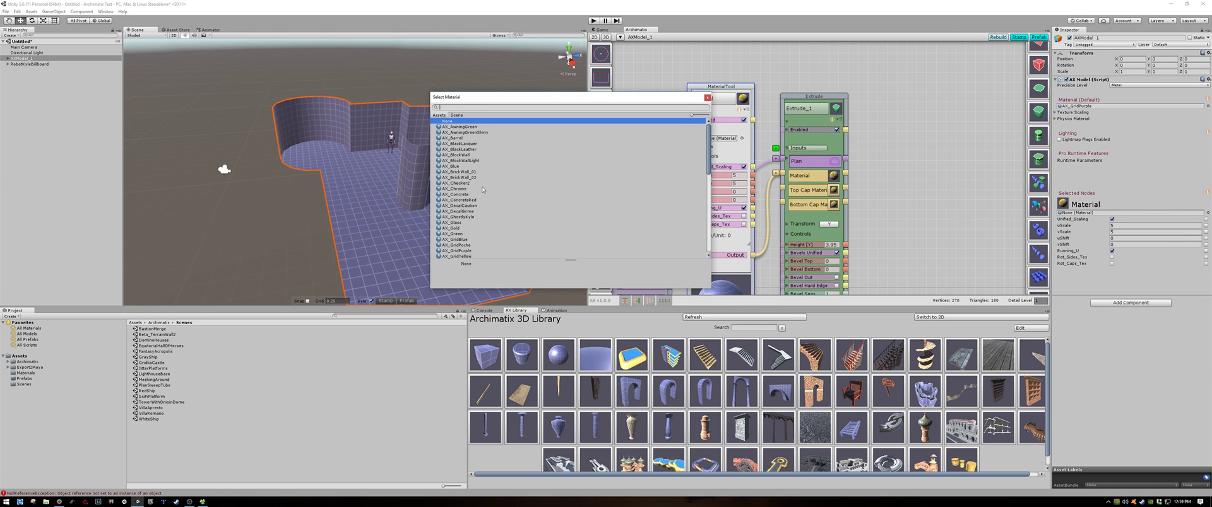
click(457, 155)
click(707, 97)
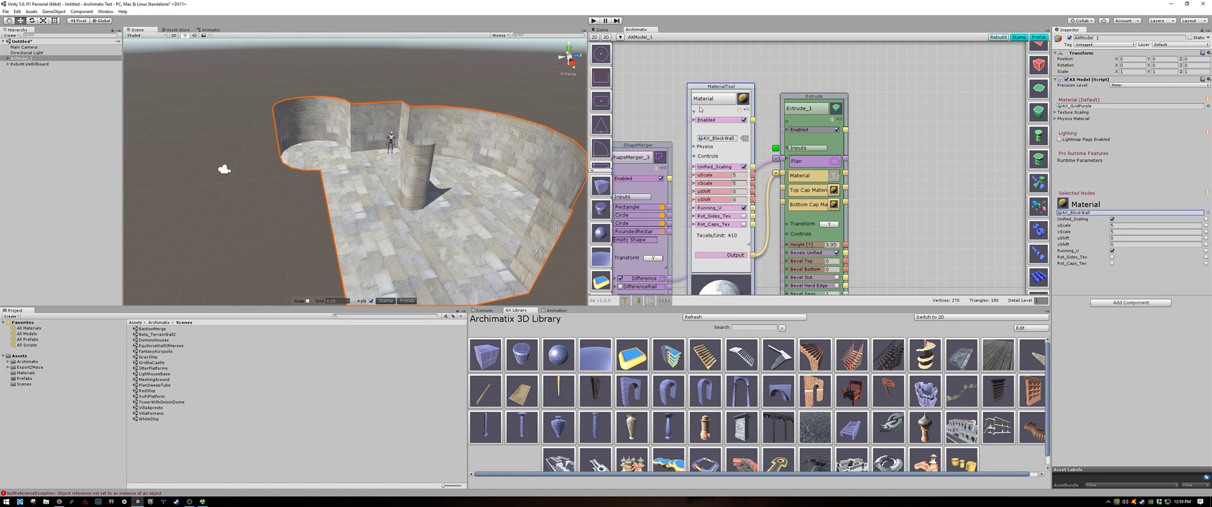
alt+drag(431, 198, 354, 179)
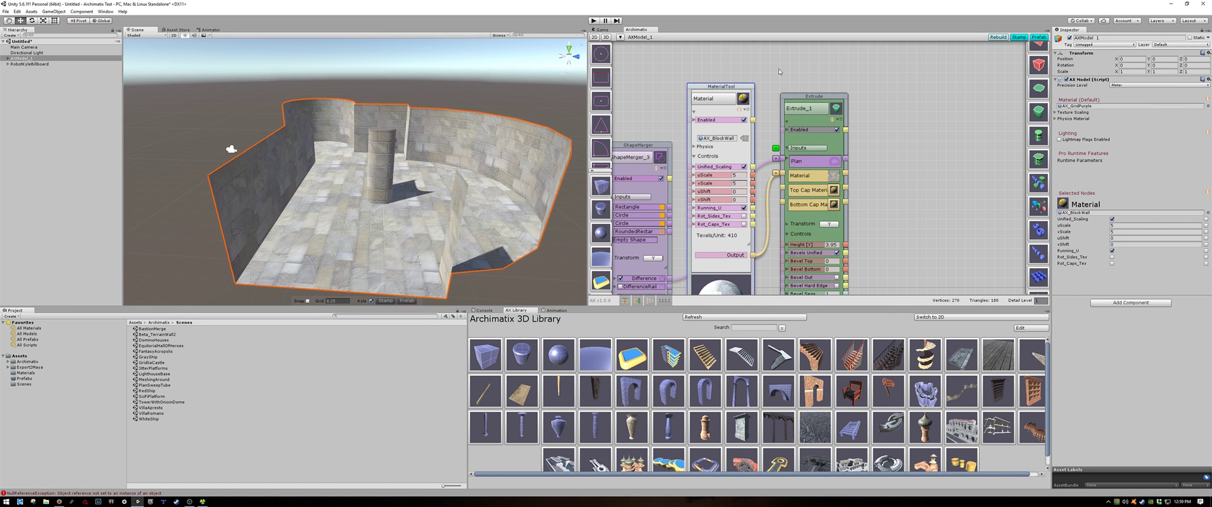
Tidy the graph by moving the Extrude node aside, the Material node below it, and the smaller Circle level with the larger one.
drag(808, 98, 883, 34)
scroll(744, 103, down, 2)
drag(742, 103, 778, 230)
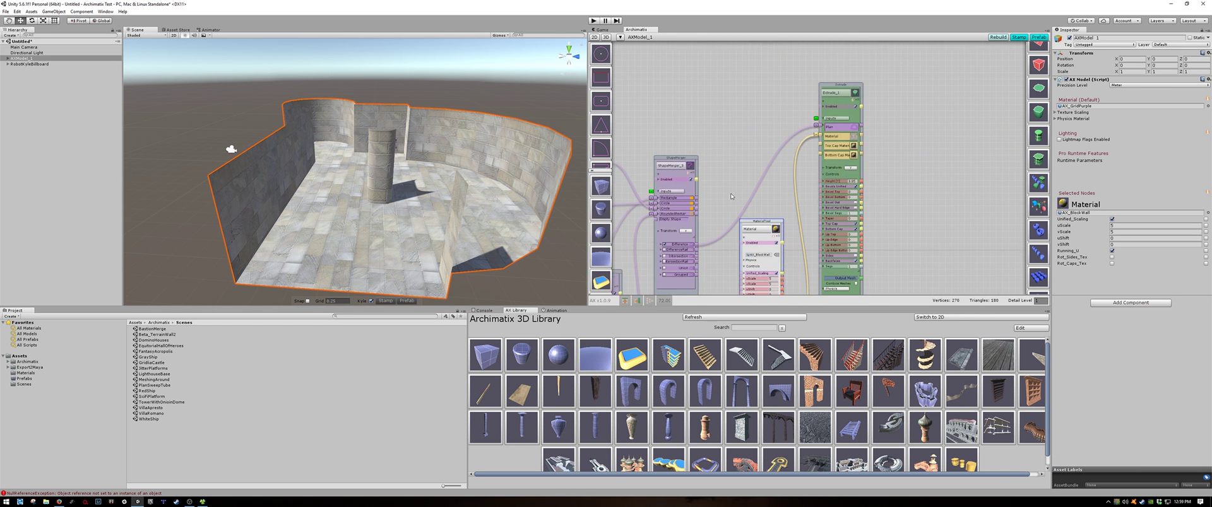
scroll(732, 197, down, 3)
middle_drag(732, 196, 796, 159)
middle_drag(628, 118, 686, 116)
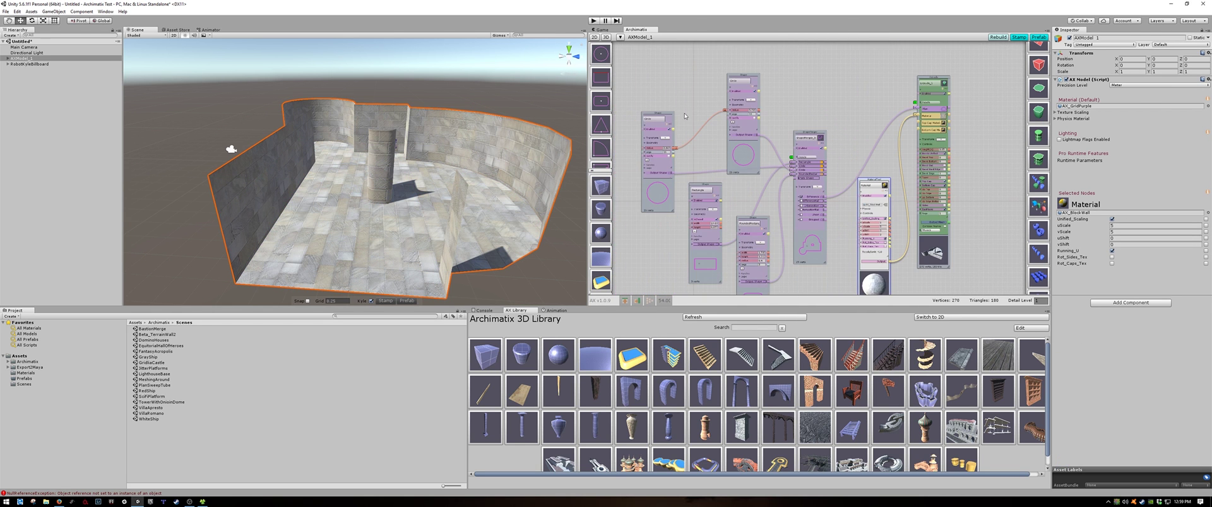
drag(673, 115, 674, 79)
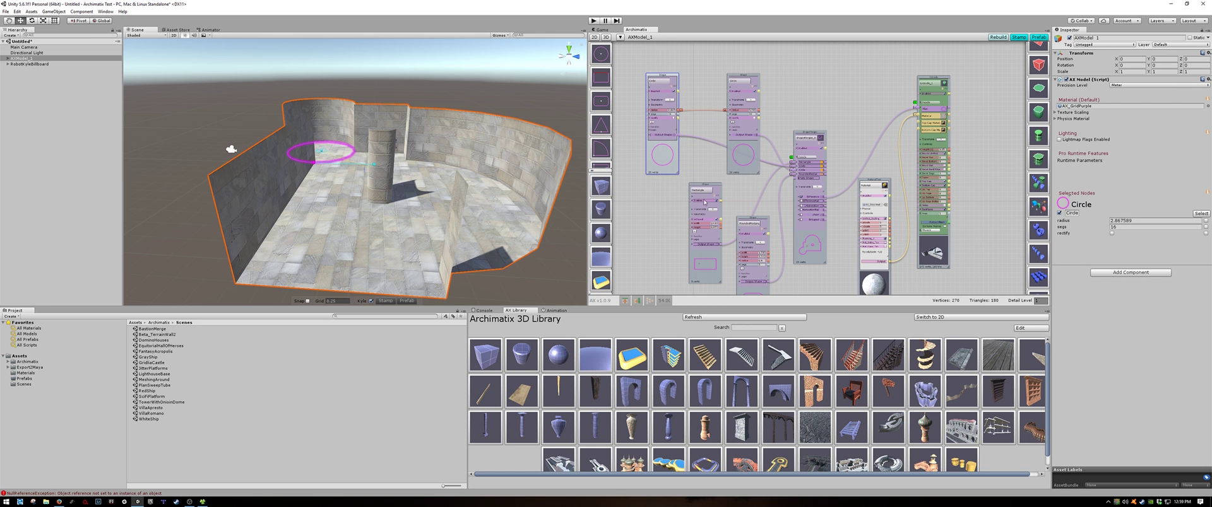
Select the robot billboard and move it onto the open floor in front of the pillar.
alt+drag(232, 149, 224, 172)
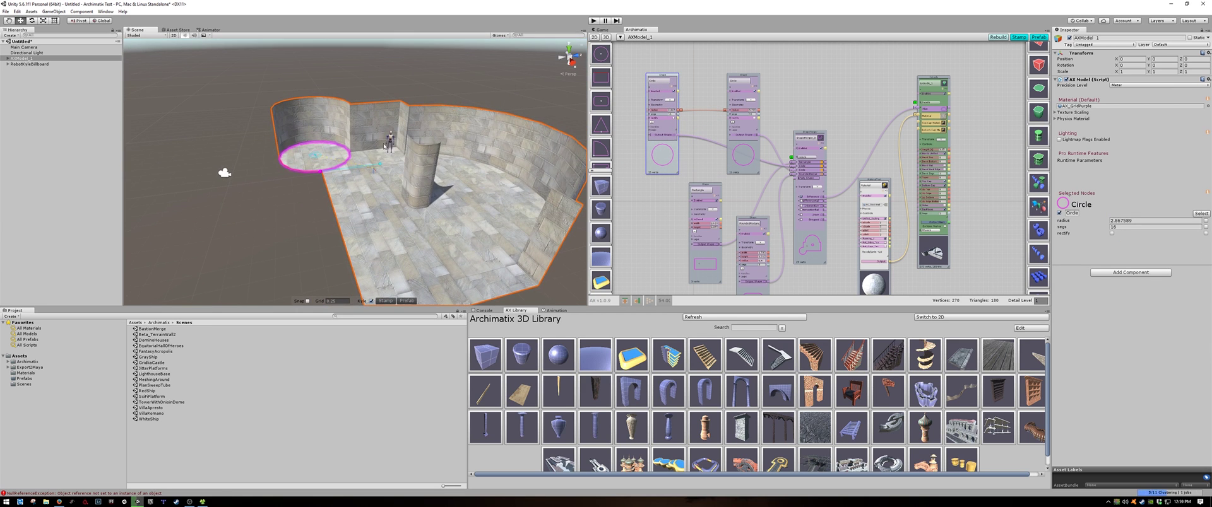
click(31, 64)
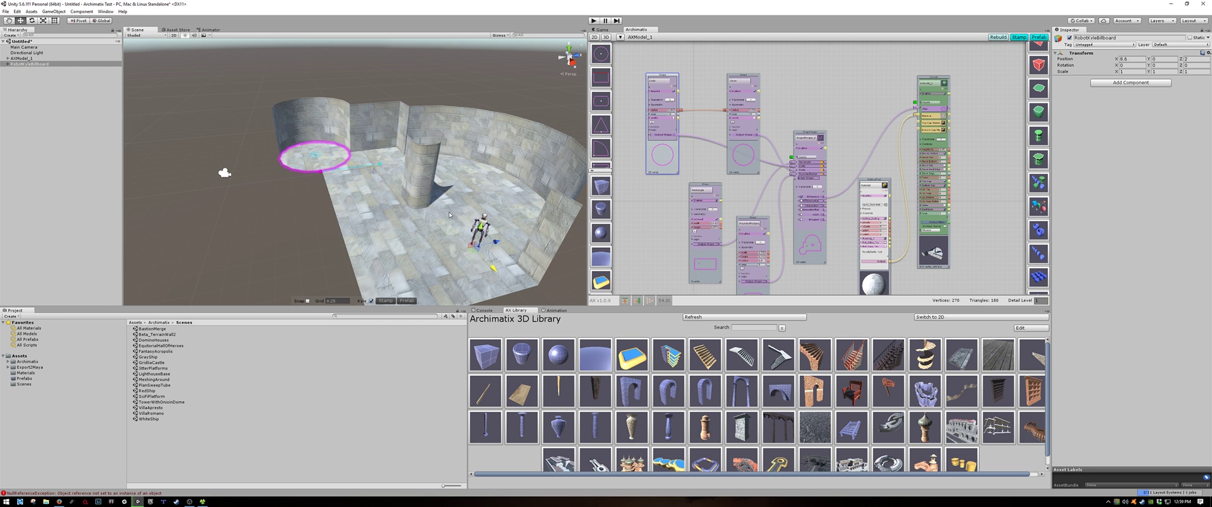
alt+drag(449, 215, 399, 237)
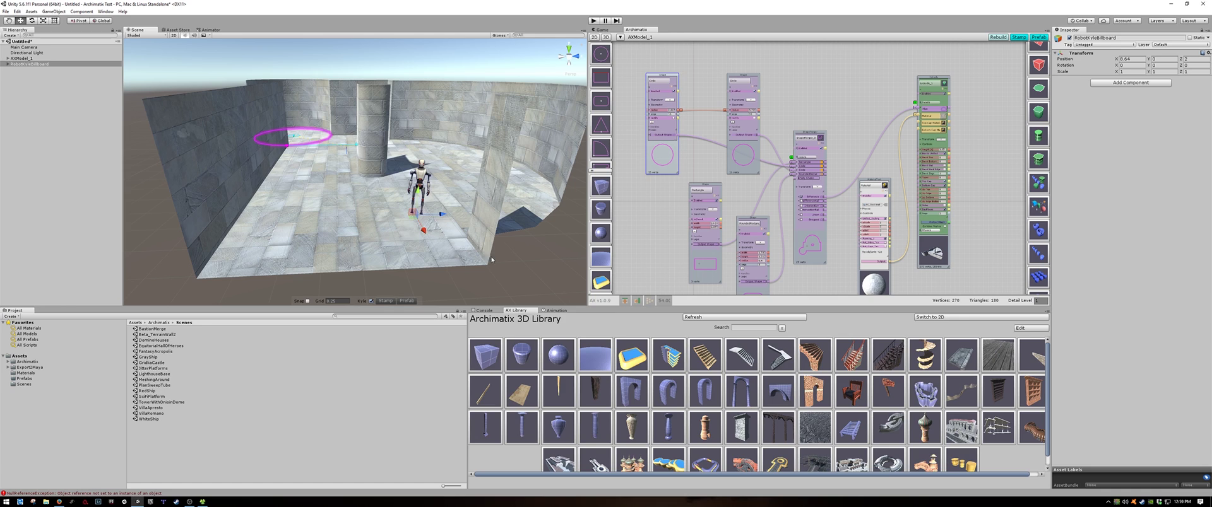